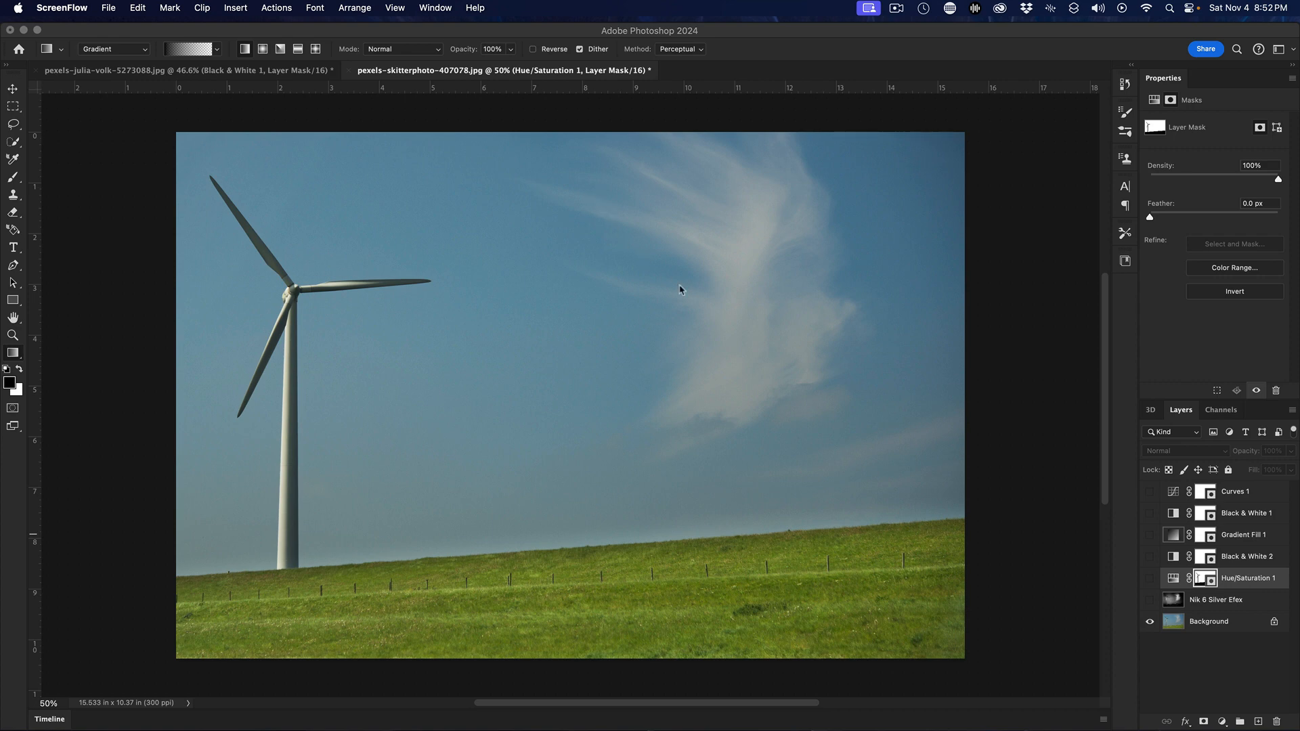
Turn on the Gradient Fill 1 and Nik 6 Silver Efex layers to preview the previously finished black-and-white version
left_click(1148, 539)
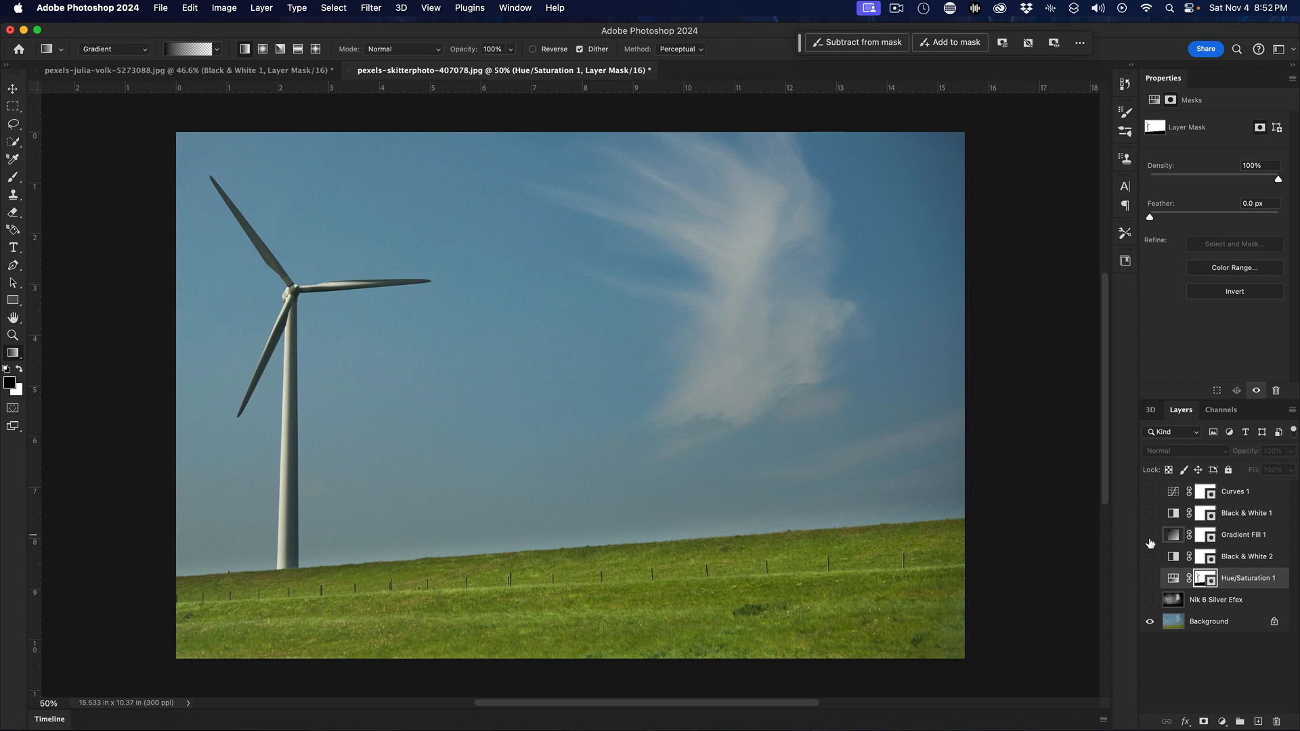
left_click(1150, 535)
left_click(1150, 600)
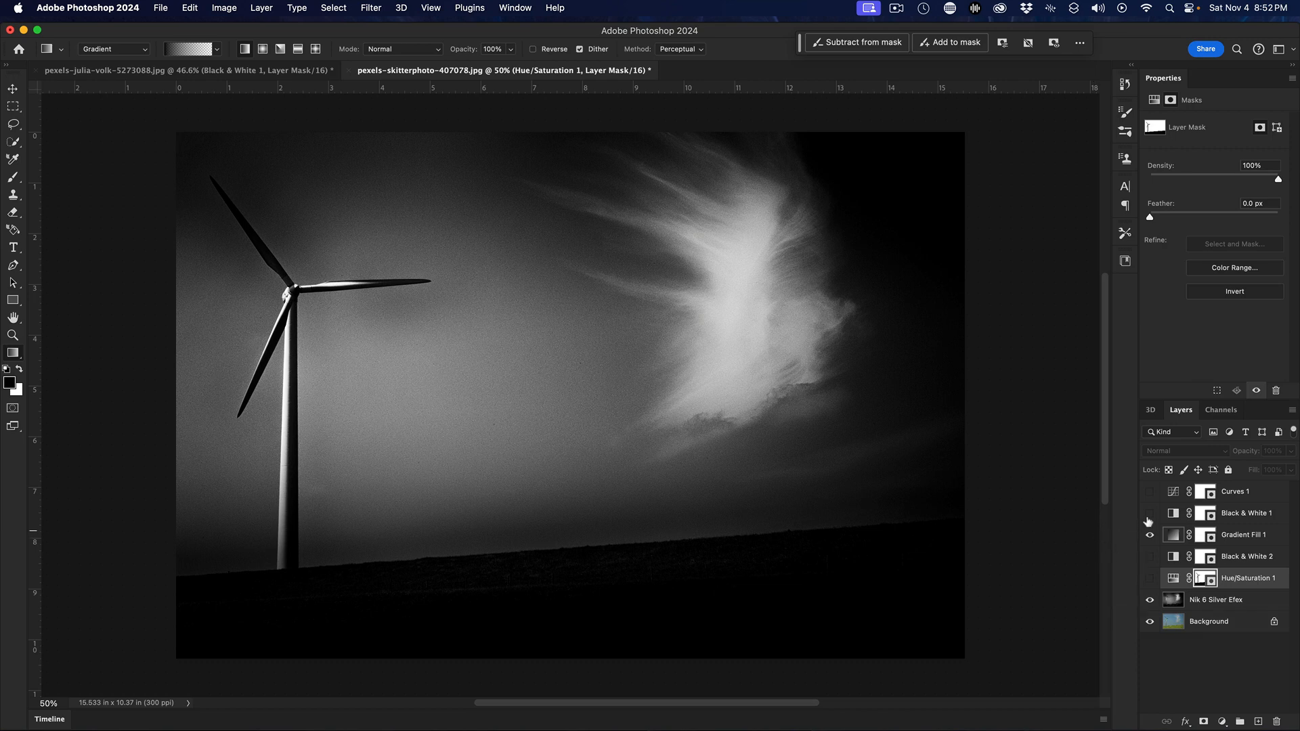
Delete every layer above the Background, including the adjustment layers and the Nik 6 Silver Efex layer
left_click(1227, 491, "shift")
left_click_drag(1234, 501, 1277, 722)
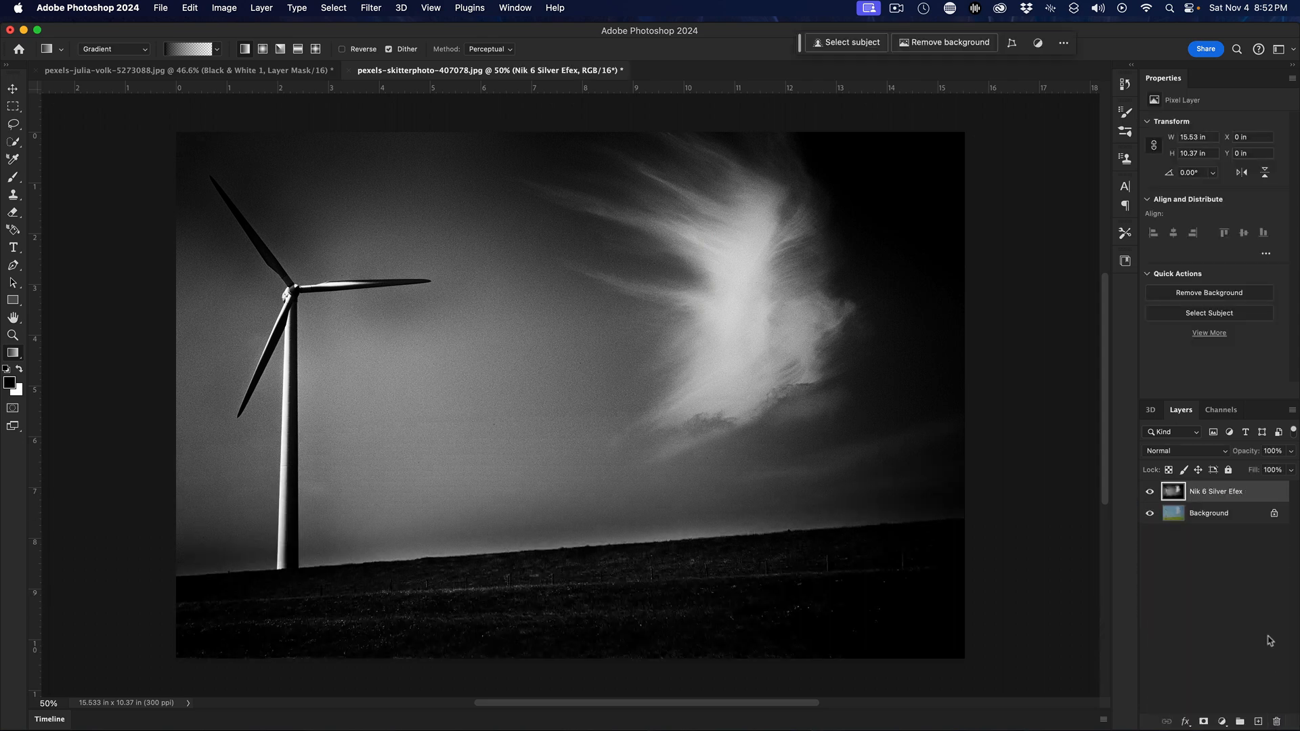
left_click_drag(1235, 500, 1277, 722)
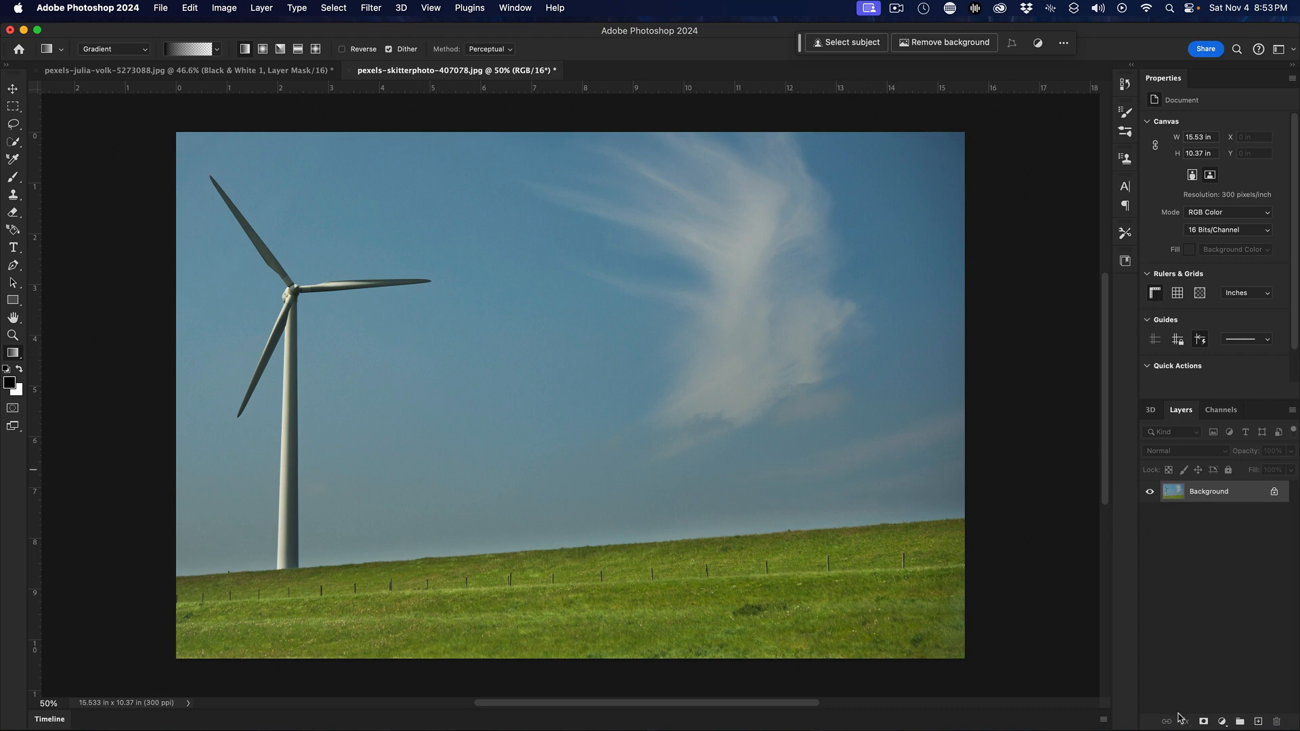
Add a Black & White adjustment layer with Blues and Magentas at -200 and Cyans at -29
left_click(1223, 723)
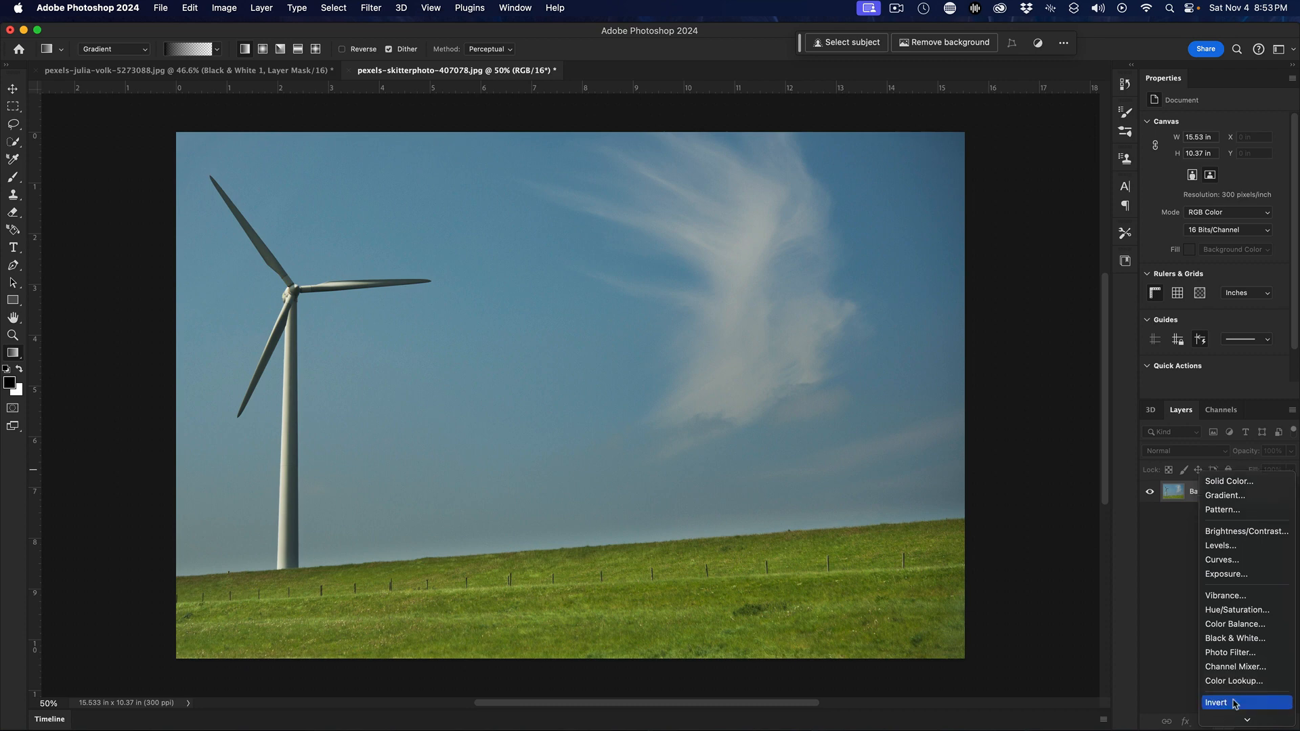
left_click(1233, 639)
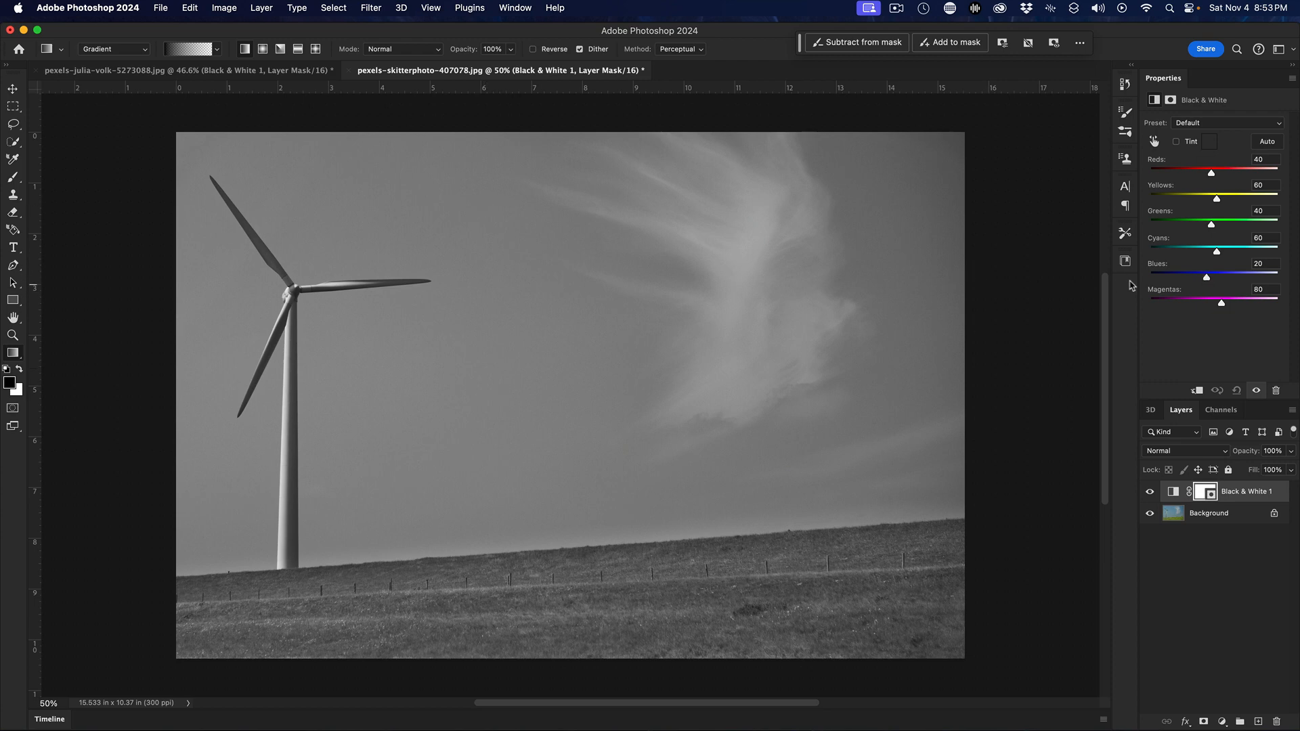
left_click_drag(1207, 278, 1149, 279)
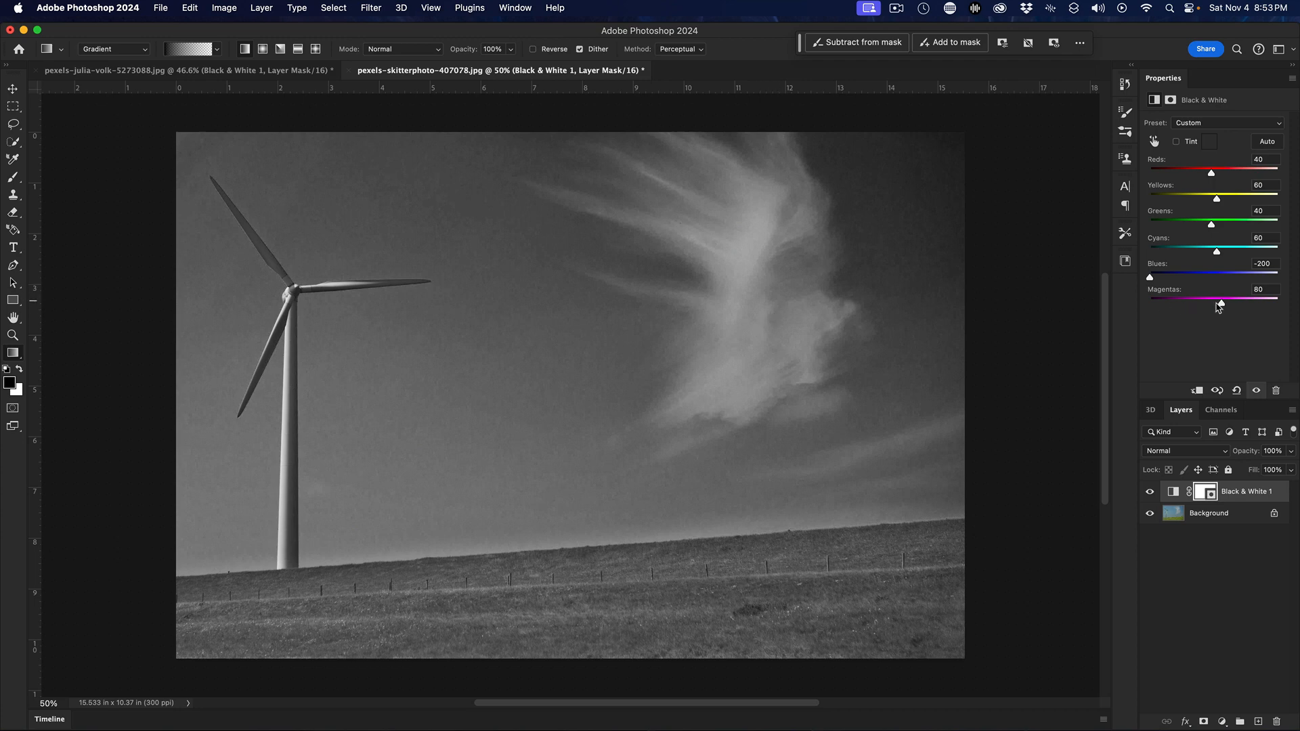
left_click_drag(1221, 303, 1107, 303)
mouse_move(1218, 253)
left_mouse_down()
mouse_move(1151, 252)
mouse_move(1219, 248)
mouse_move(1195, 248)
left_mouse_up()
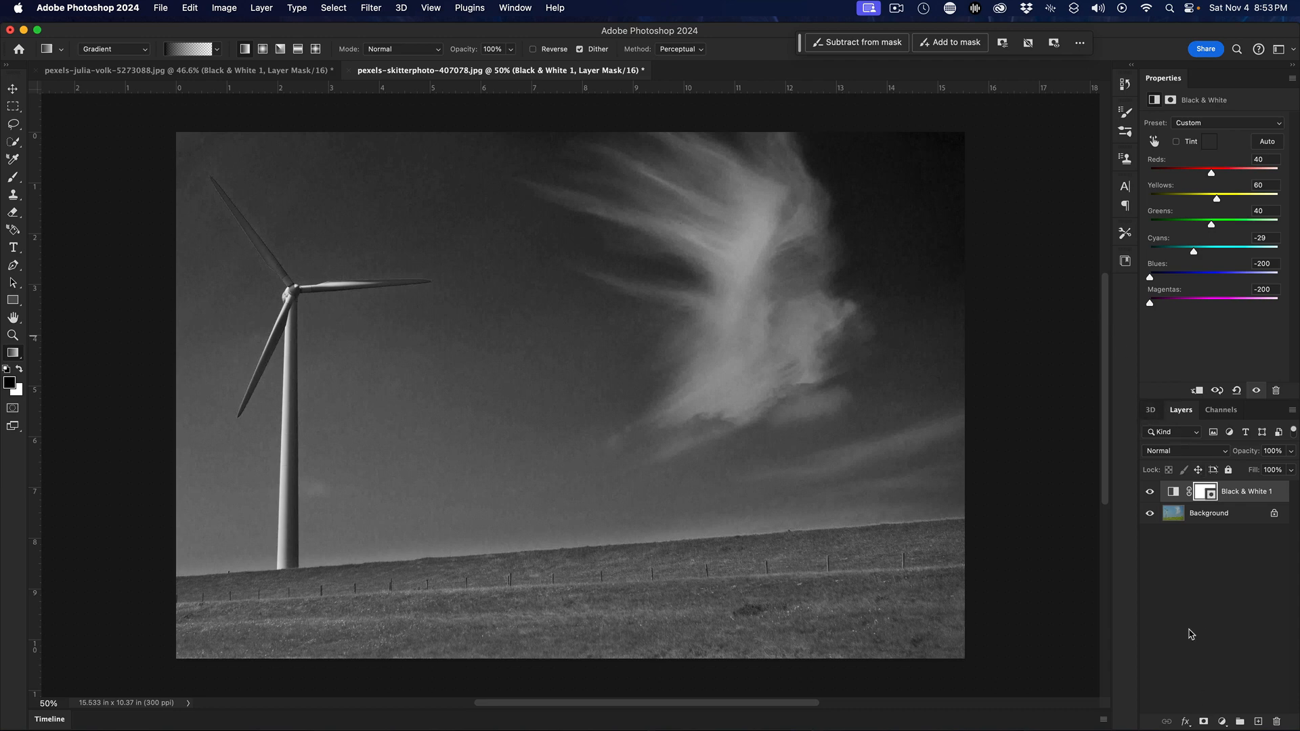
Add a Hue/Saturation adjustment layer and move it below the Black & White 1 layer
left_click(1222, 722)
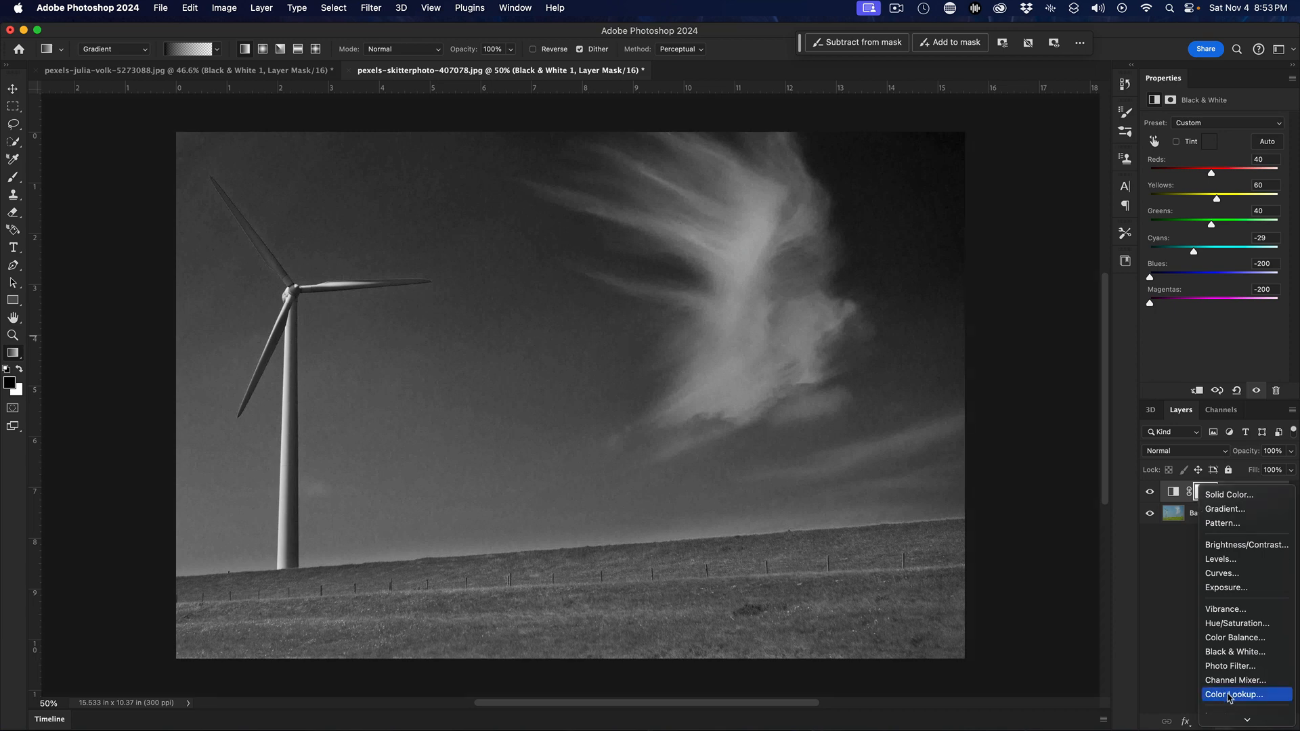
left_click(1227, 624)
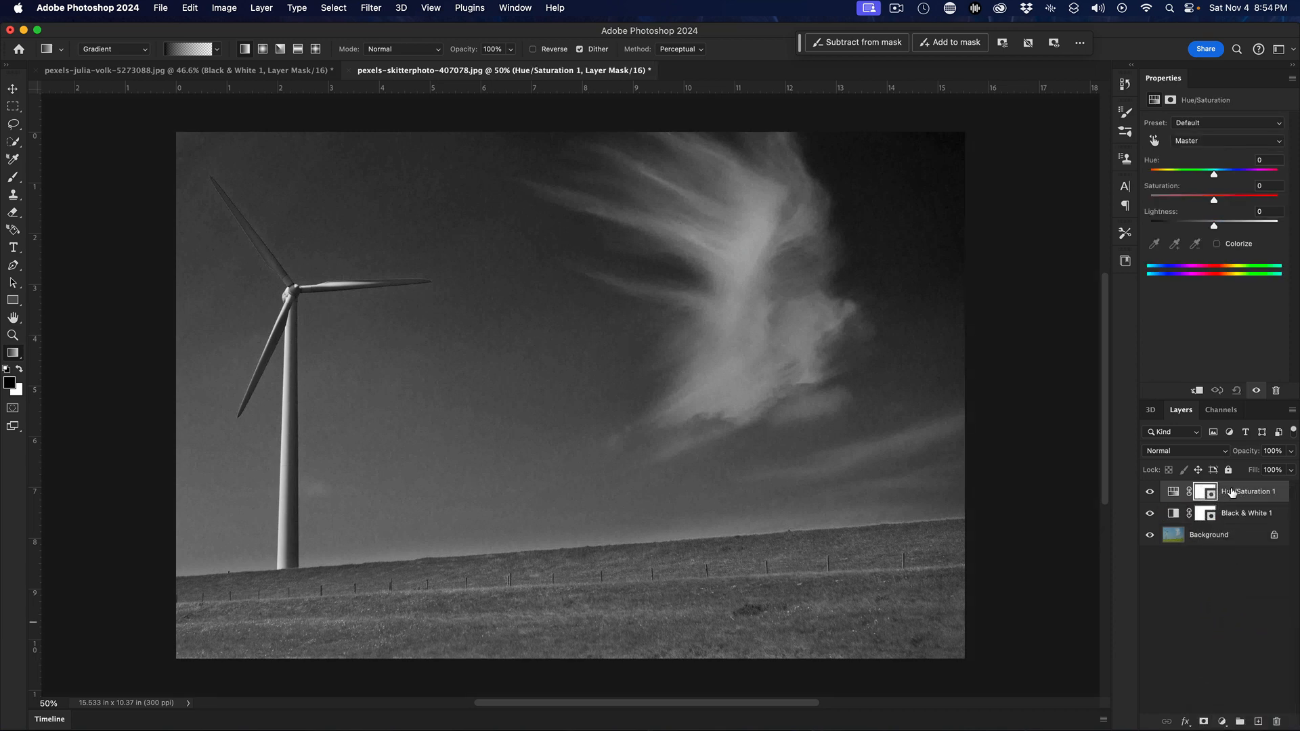
left_click_drag(1231, 492, 1229, 527)
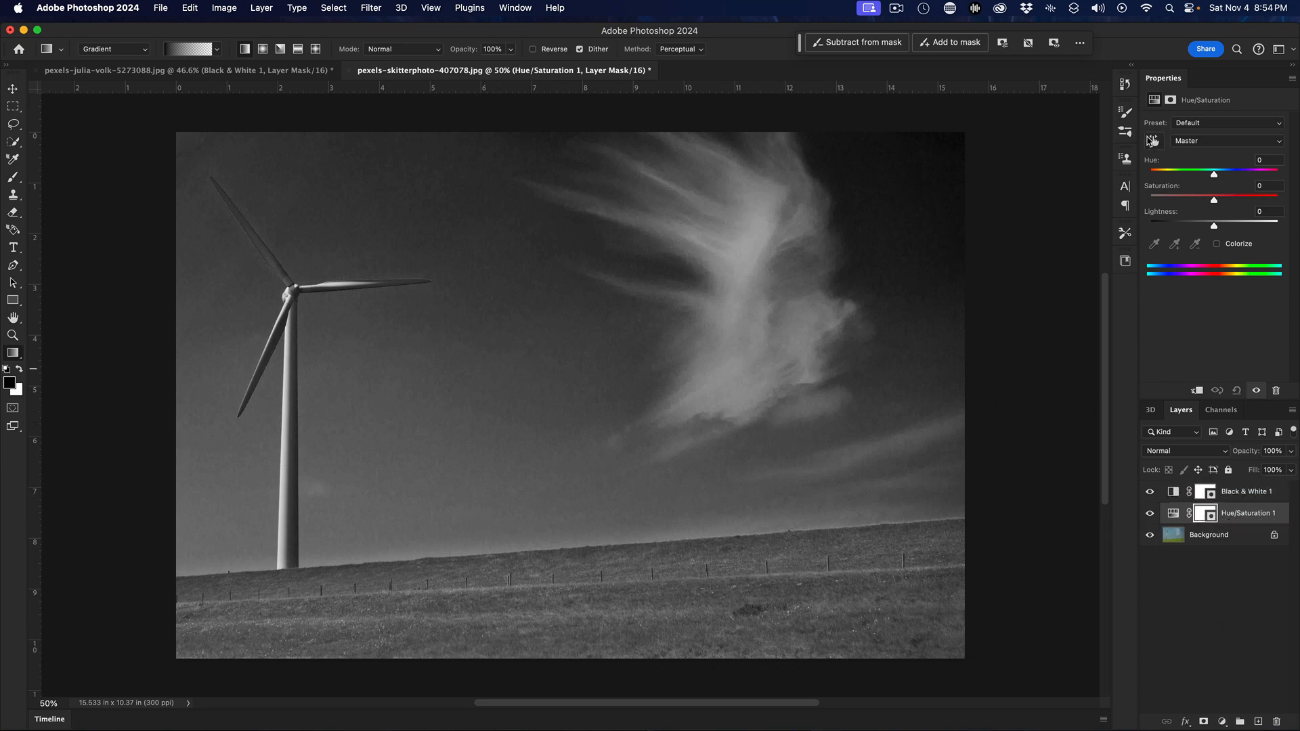
Use the targeted adjustment tool in the blue sky to raise the Cyans saturation to +56
left_click(1154, 143)
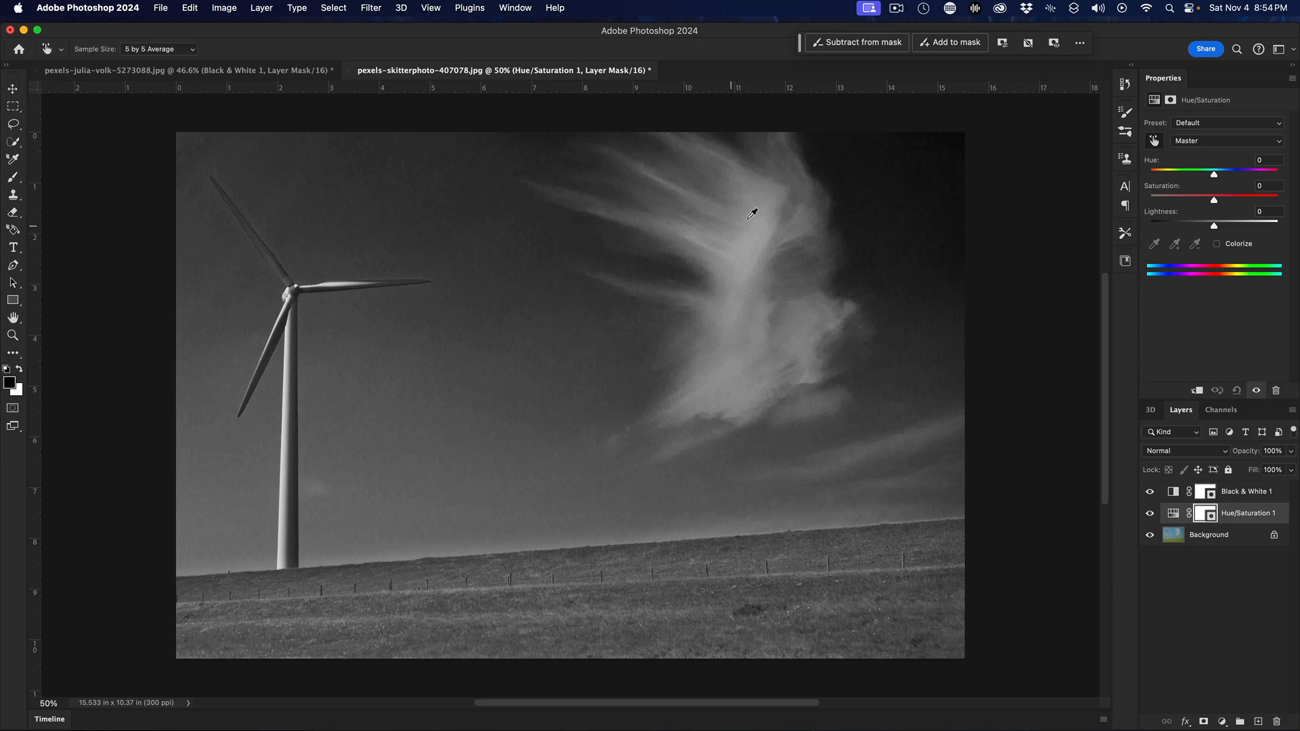
left_click_drag(519, 319, 556, 330)
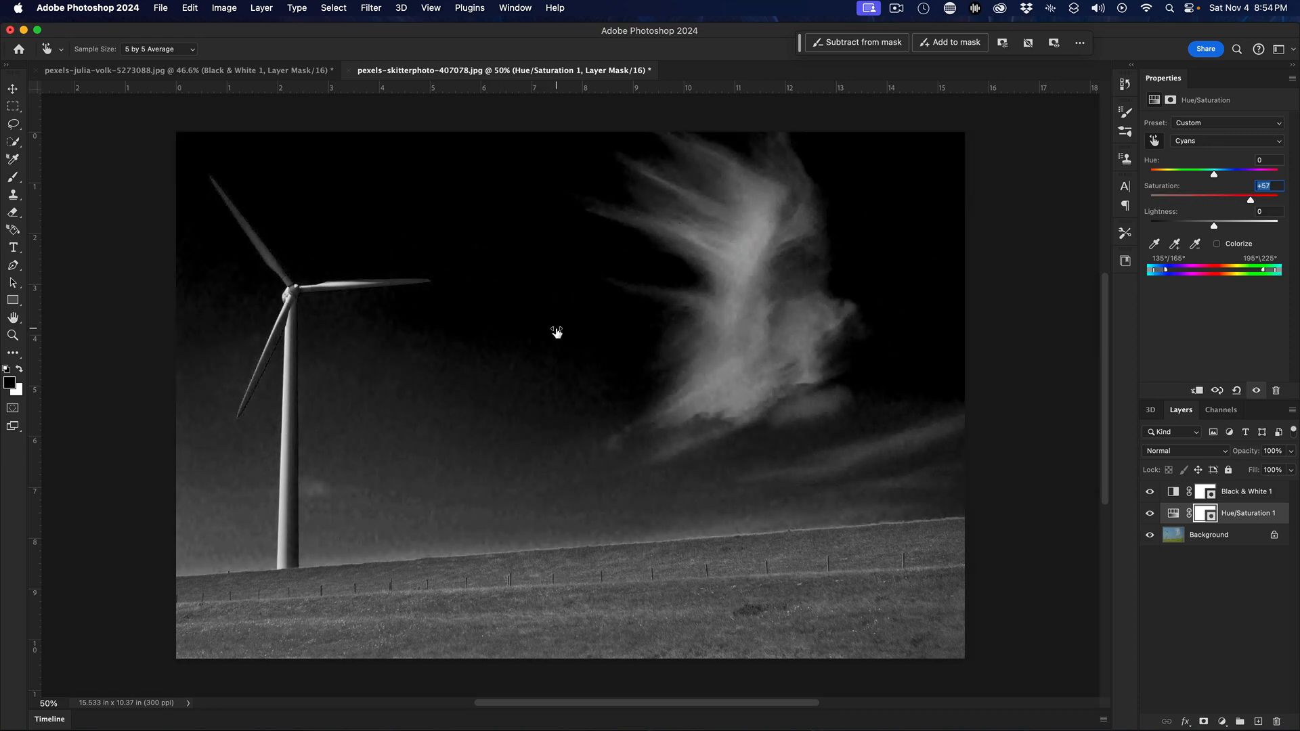
left_click_drag(557, 332, 556, 332)
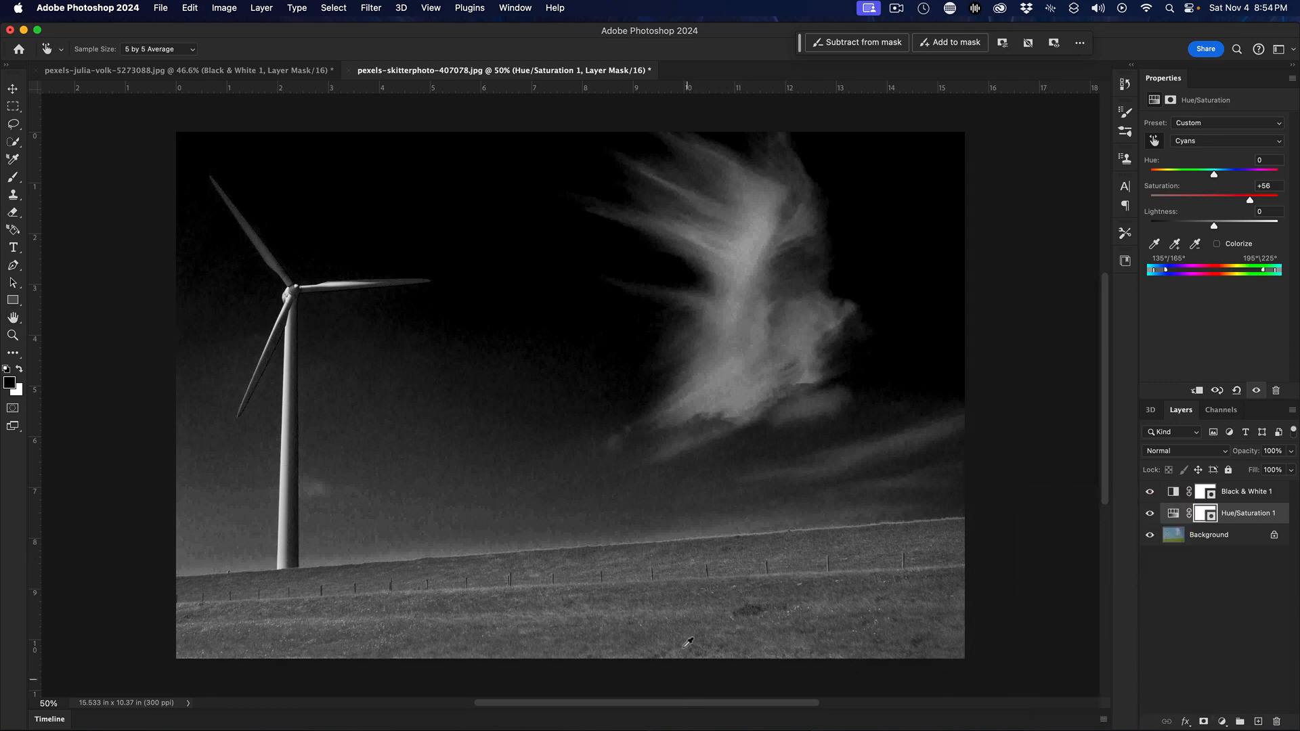
With the Gradient tool on the Background layer, draw a dark gradient fill rising from the bottom edge to just above the horizon
left_click(17, 355)
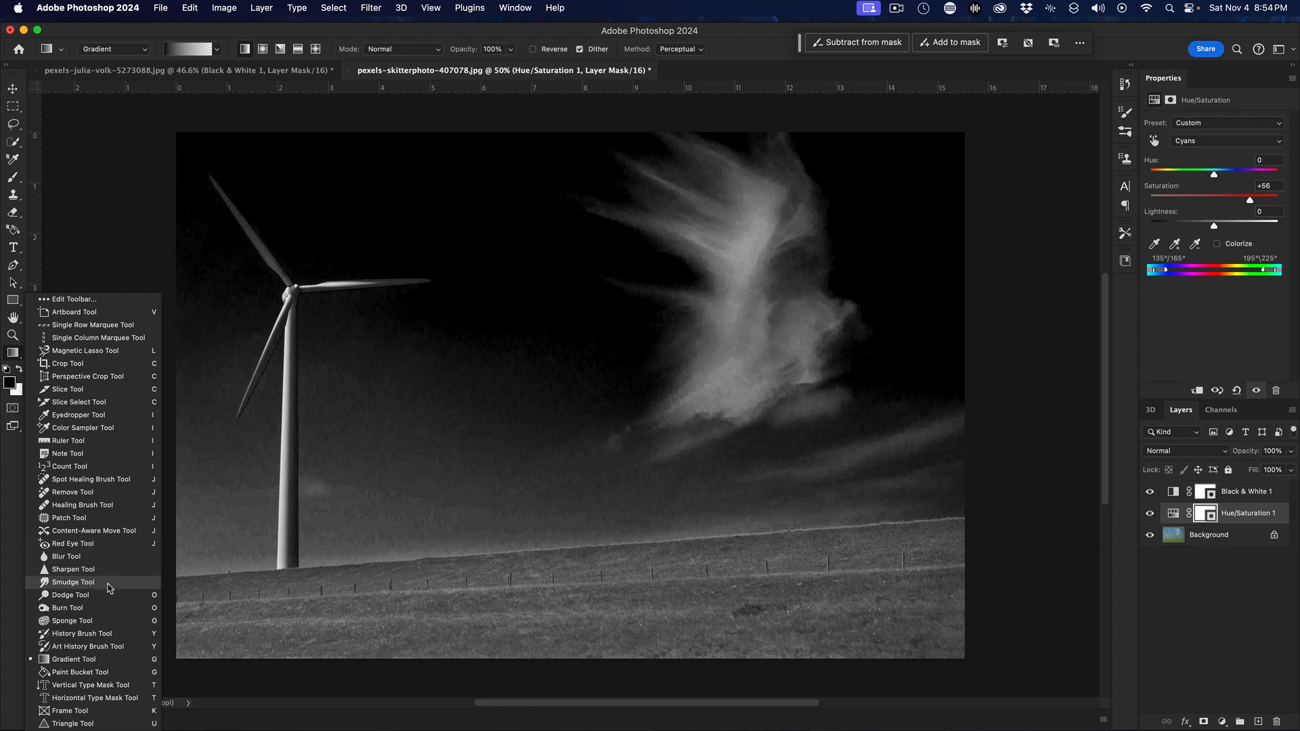
left_click(108, 660)
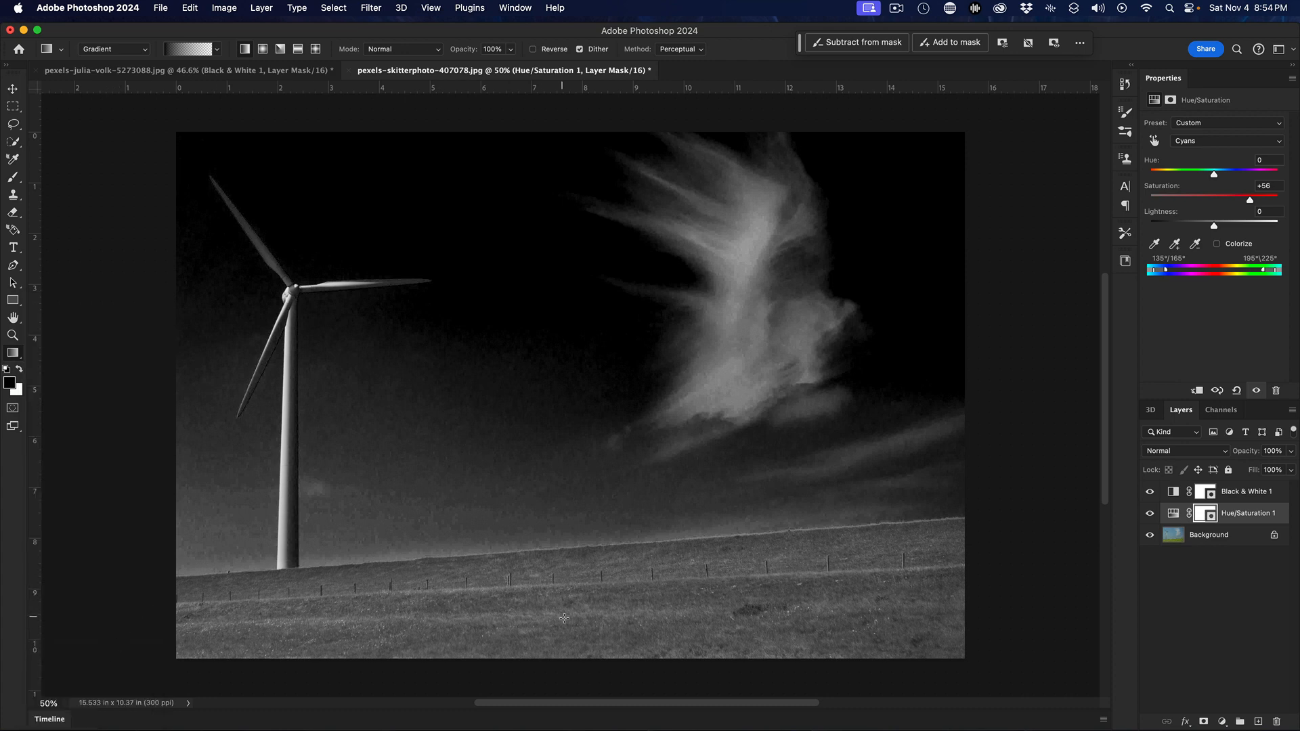
left_click_drag(600, 665, 593, 544)
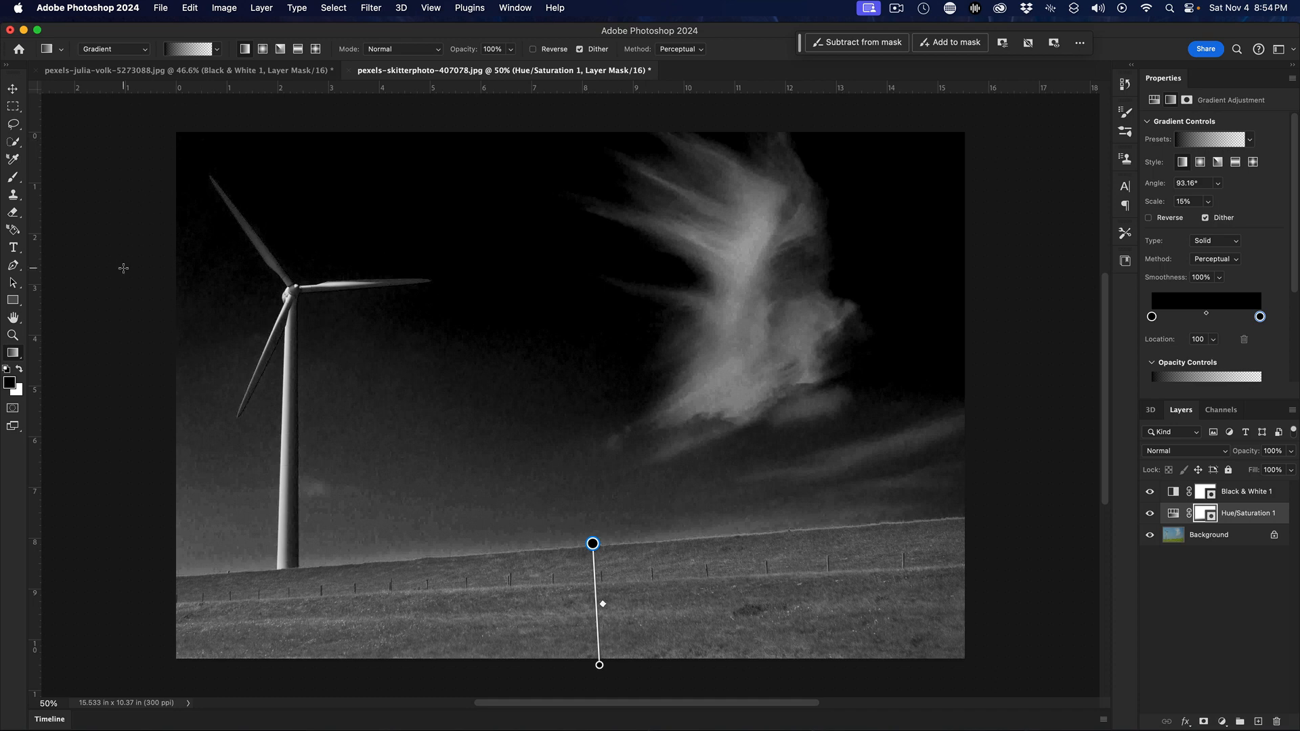
left_click(1232, 536)
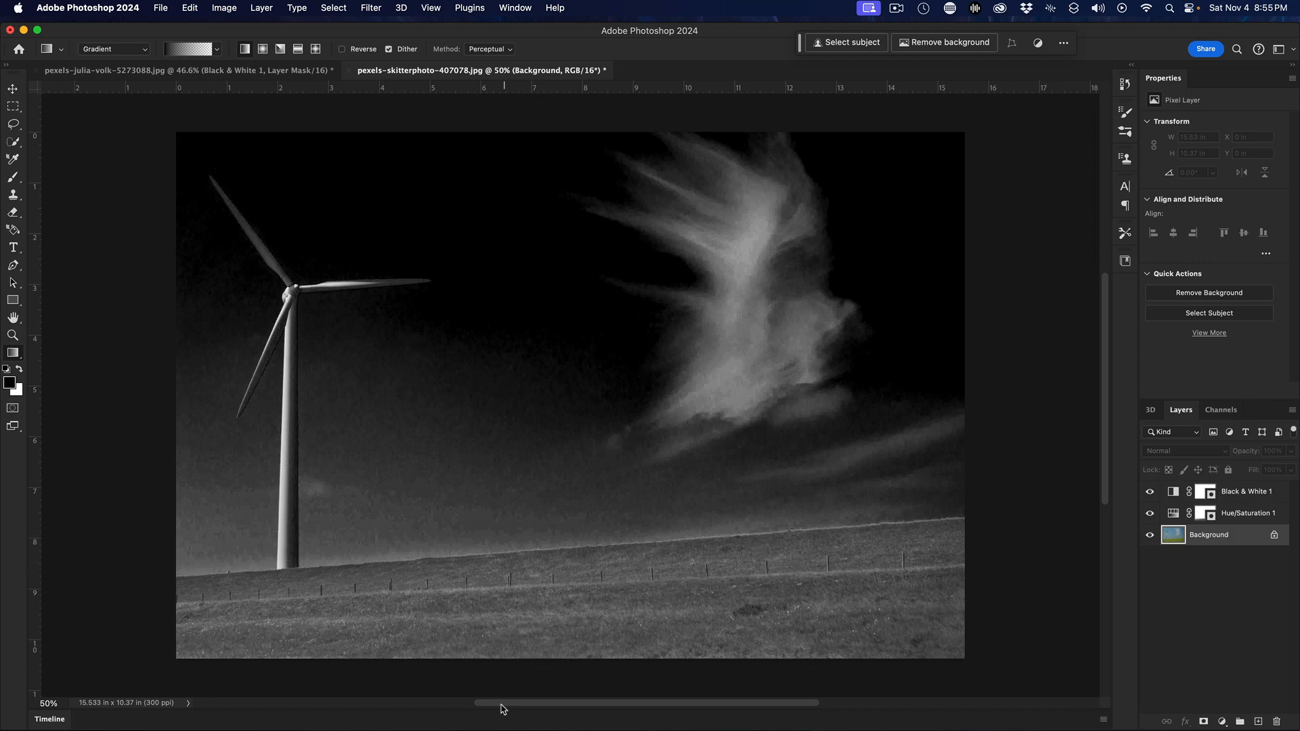
left_click_drag(570, 663, 561, 553)
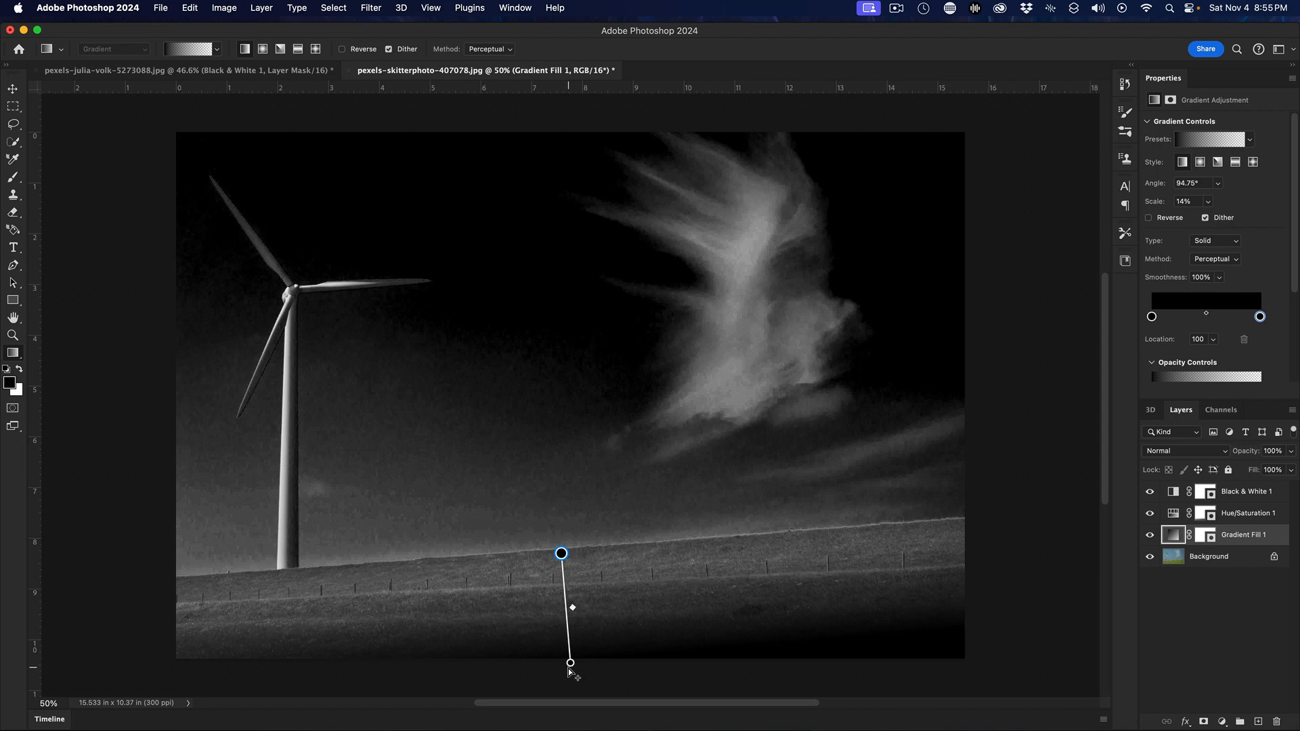
left_click_drag(570, 663, 557, 505)
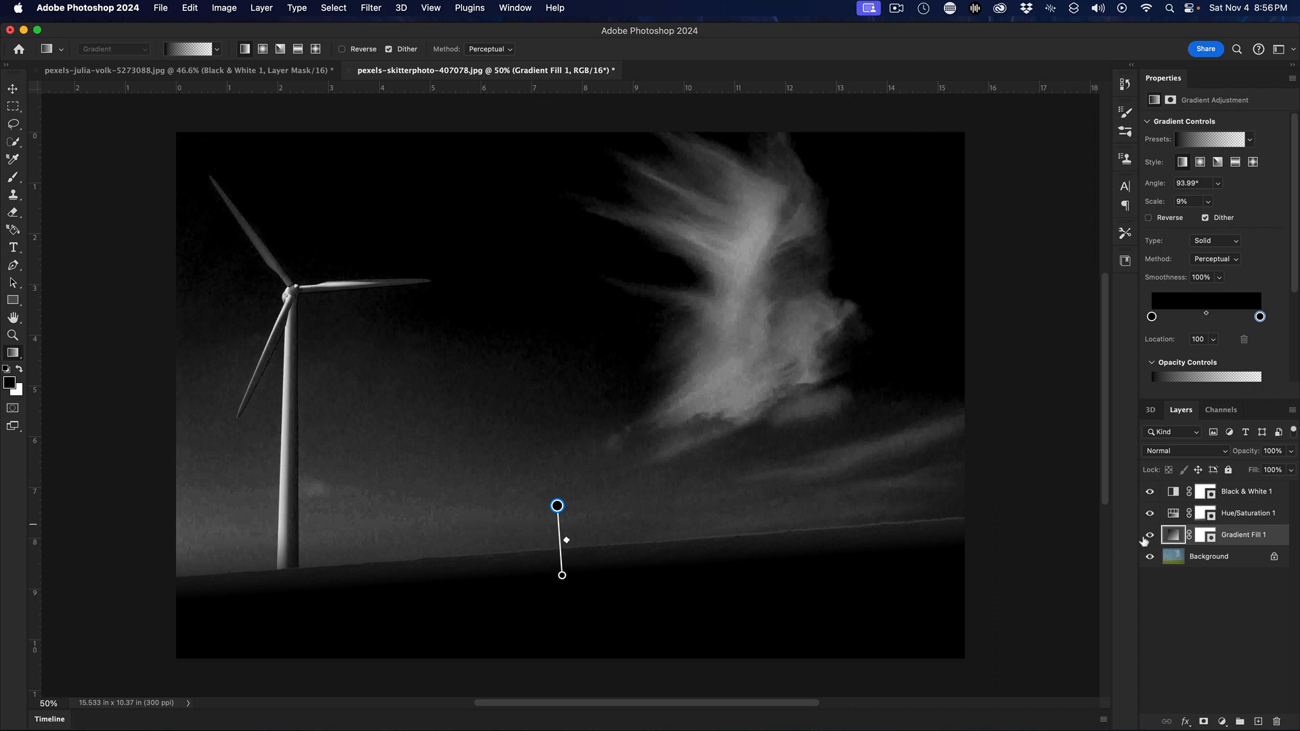
Hide the three adjustment layers and open the Nik 6 Silver Efex filter on the Background layer
left_click_drag(1149, 537, 1149, 495)
left_click(1207, 558)
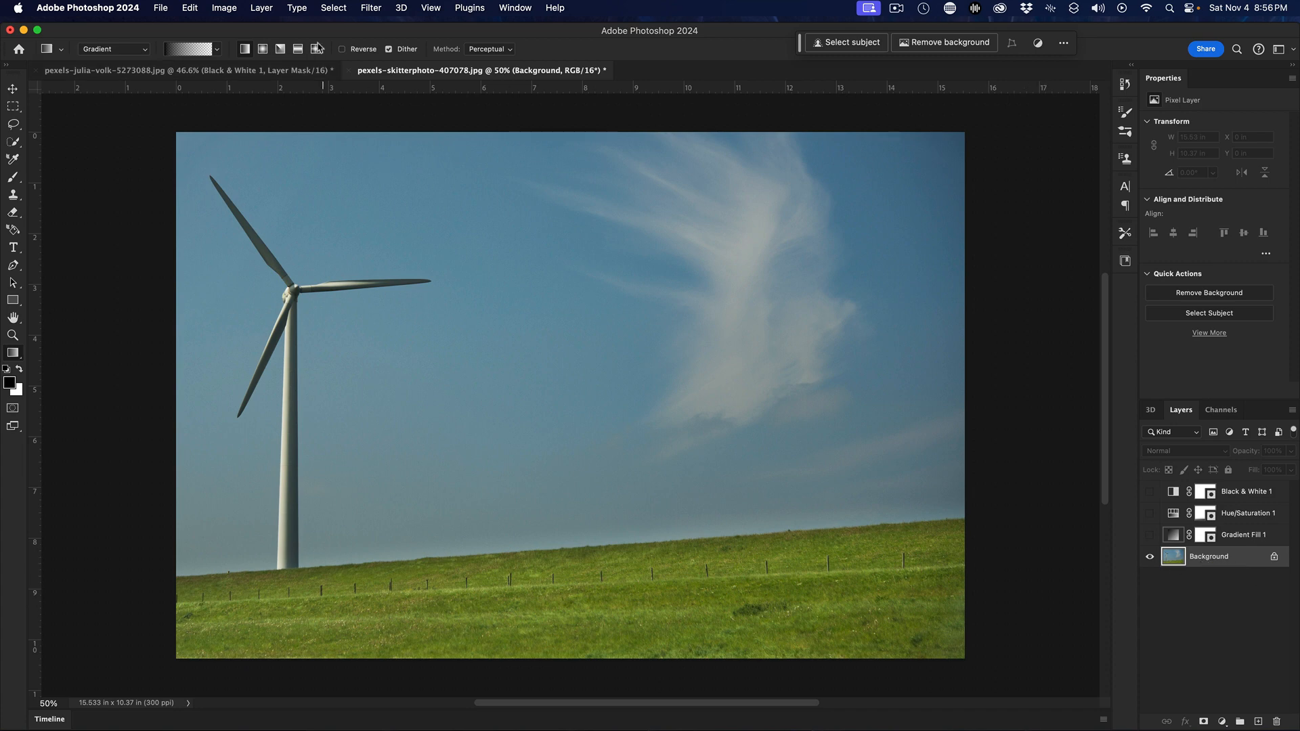
left_click(369, 8)
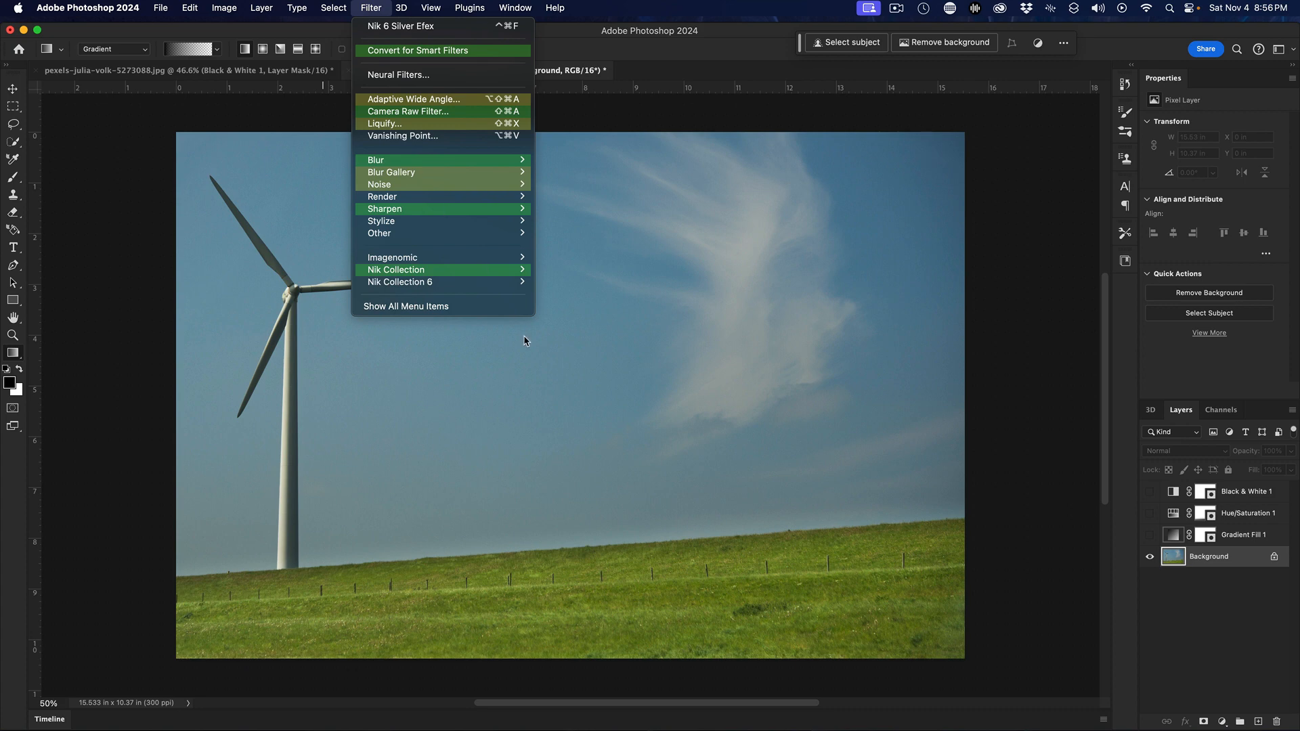
mouse_move(501, 283)
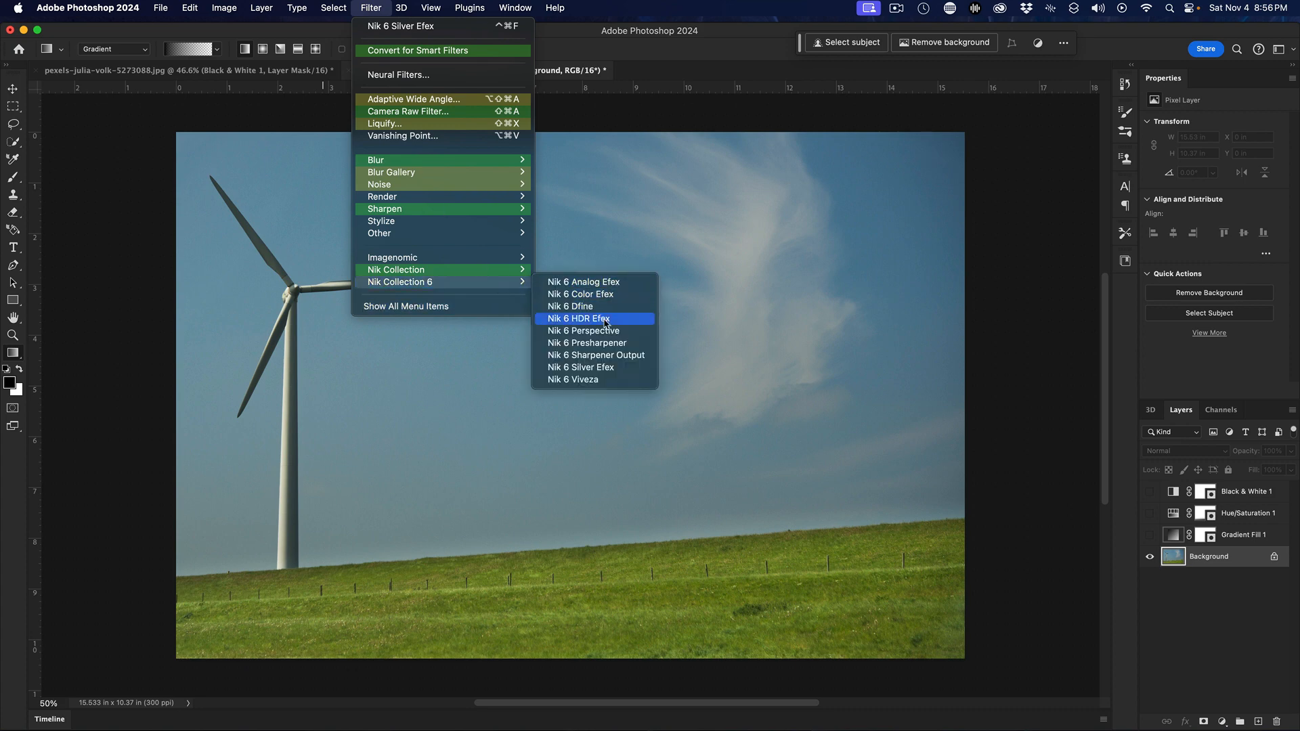
left_click(612, 373)
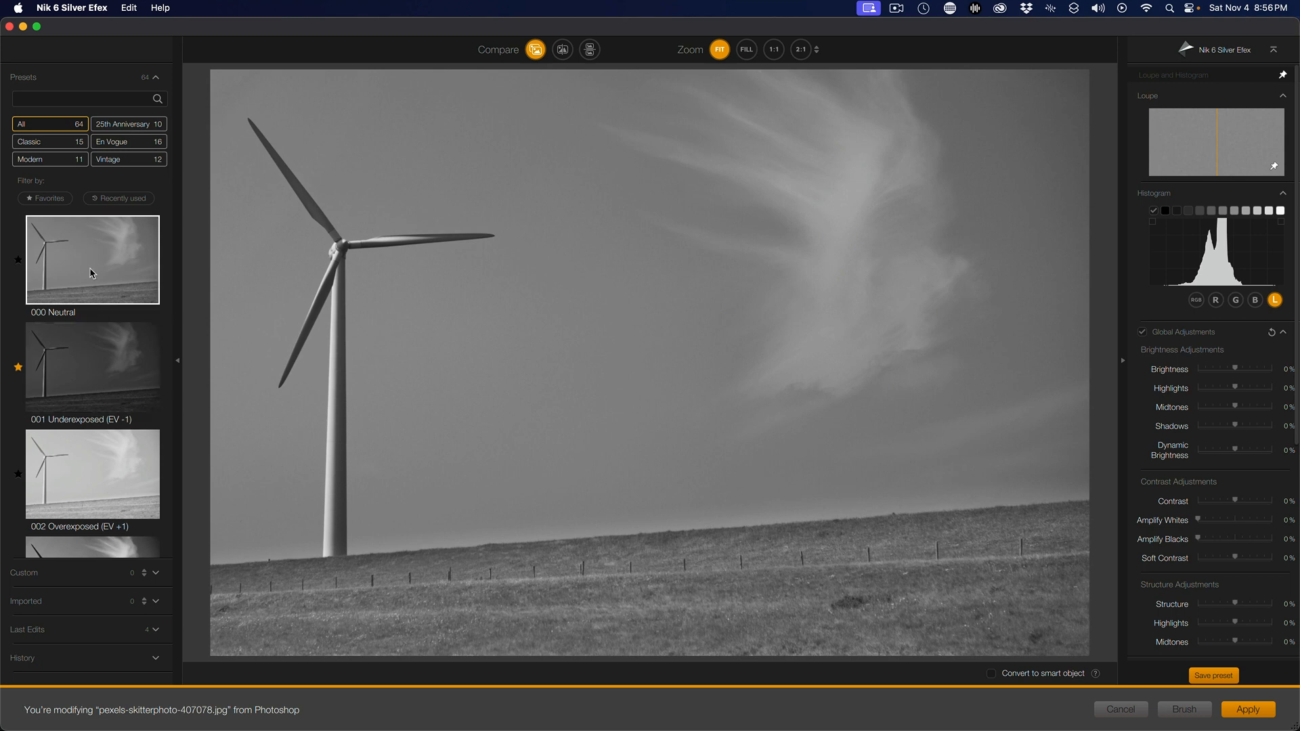
Try the 001 Underexposed, 002 Overexposed and 010 Low Key 2 presets
left_click(90, 361)
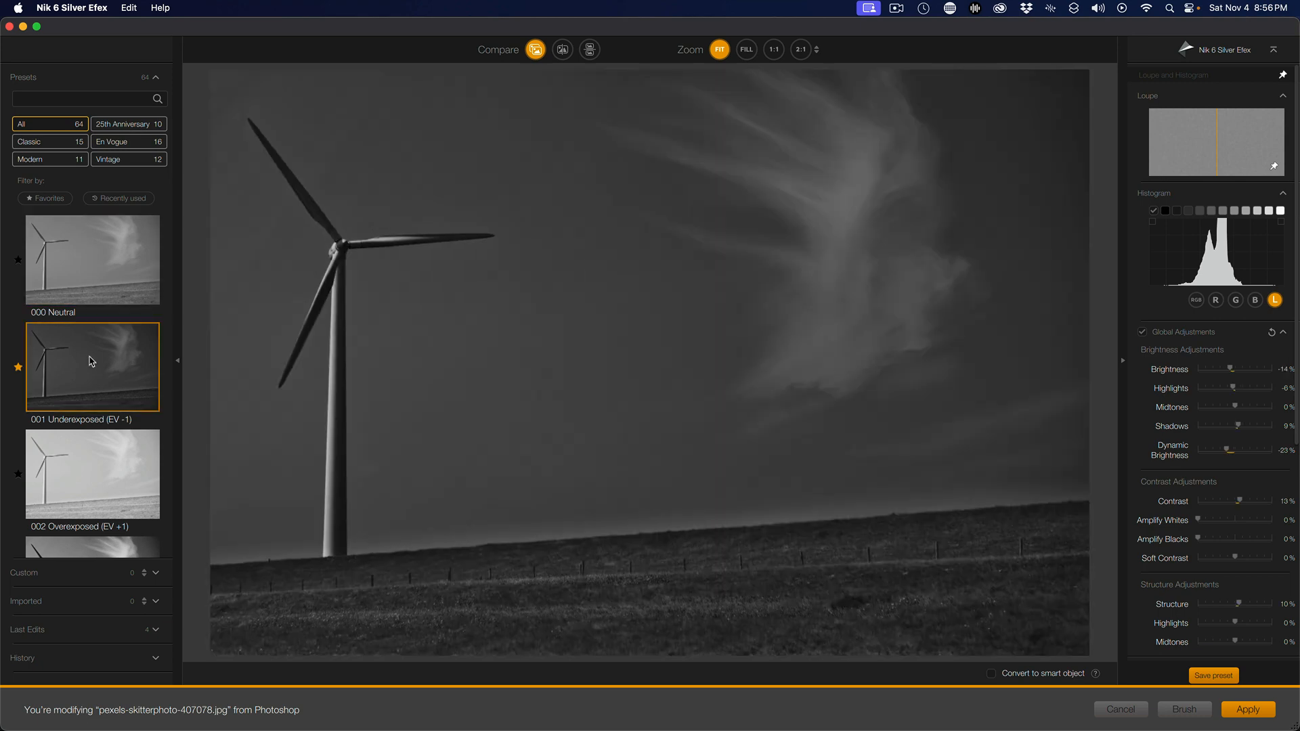
left_click(85, 464)
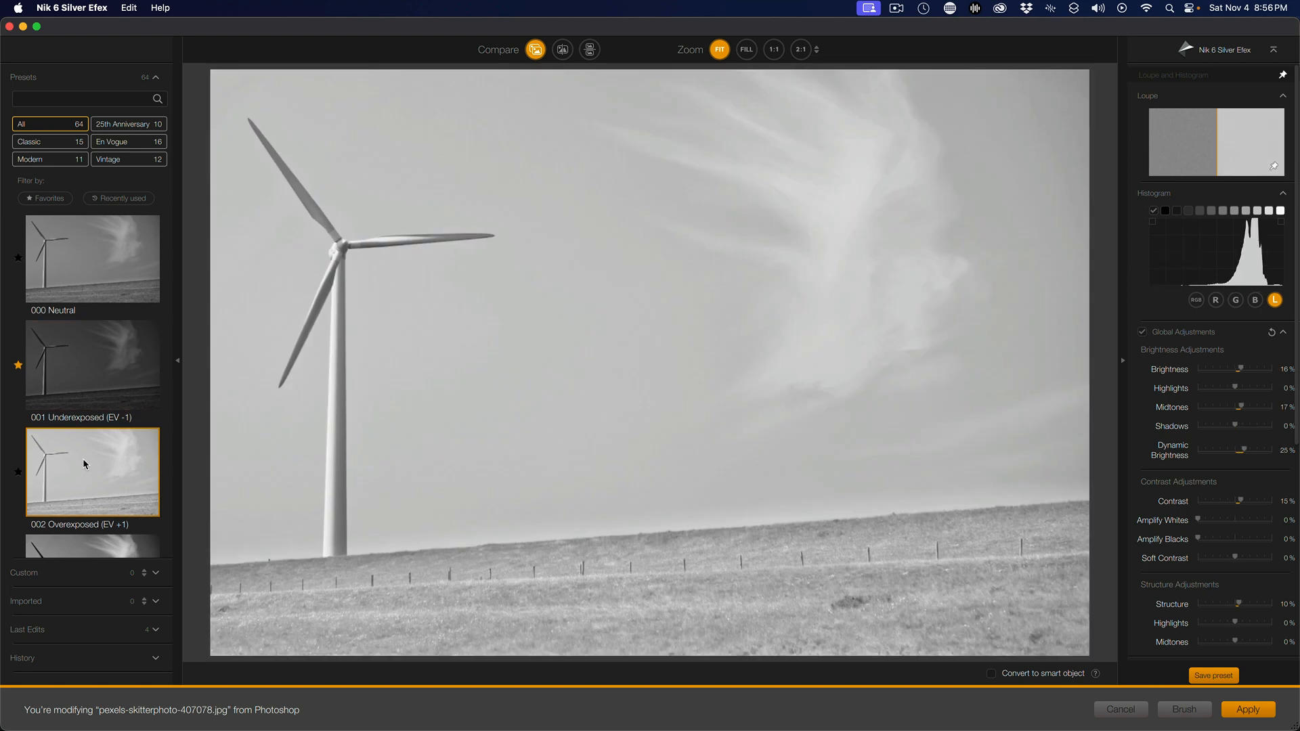
scroll(84, 464, "down", 5)
scroll(85, 464, "down", 8)
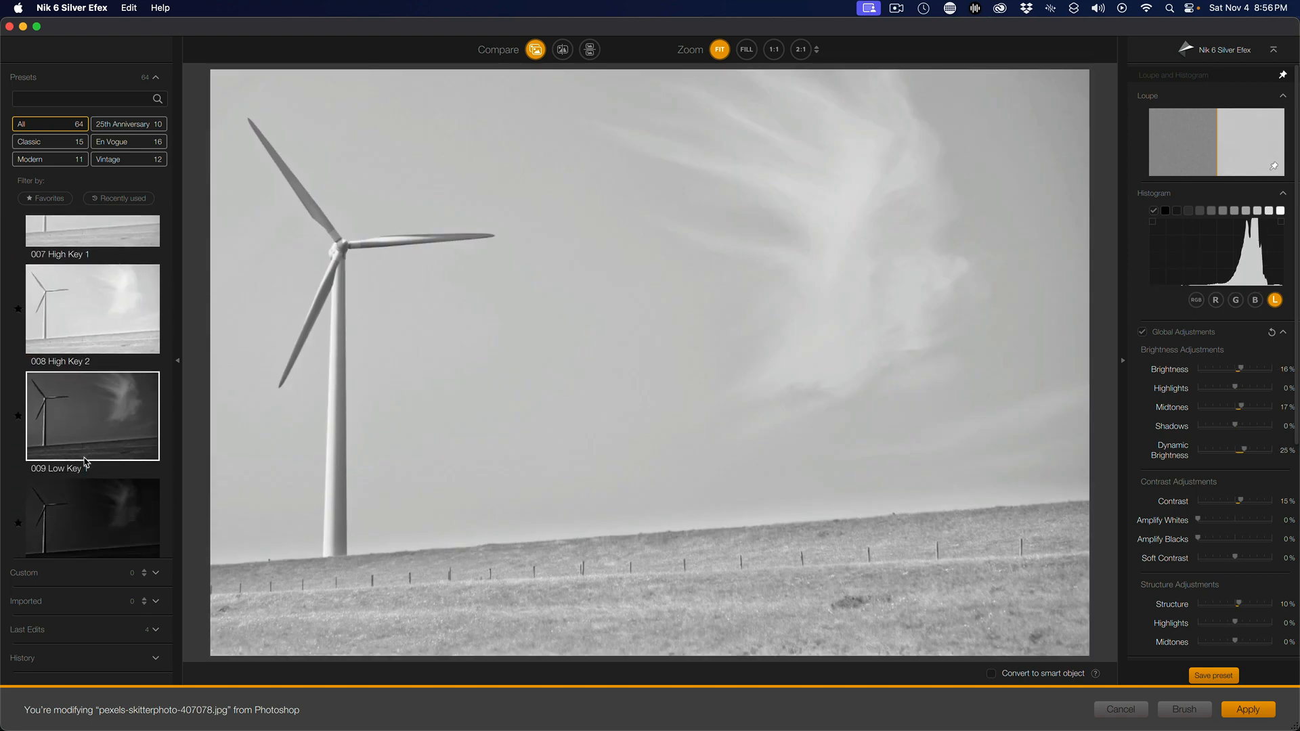
left_click(100, 357)
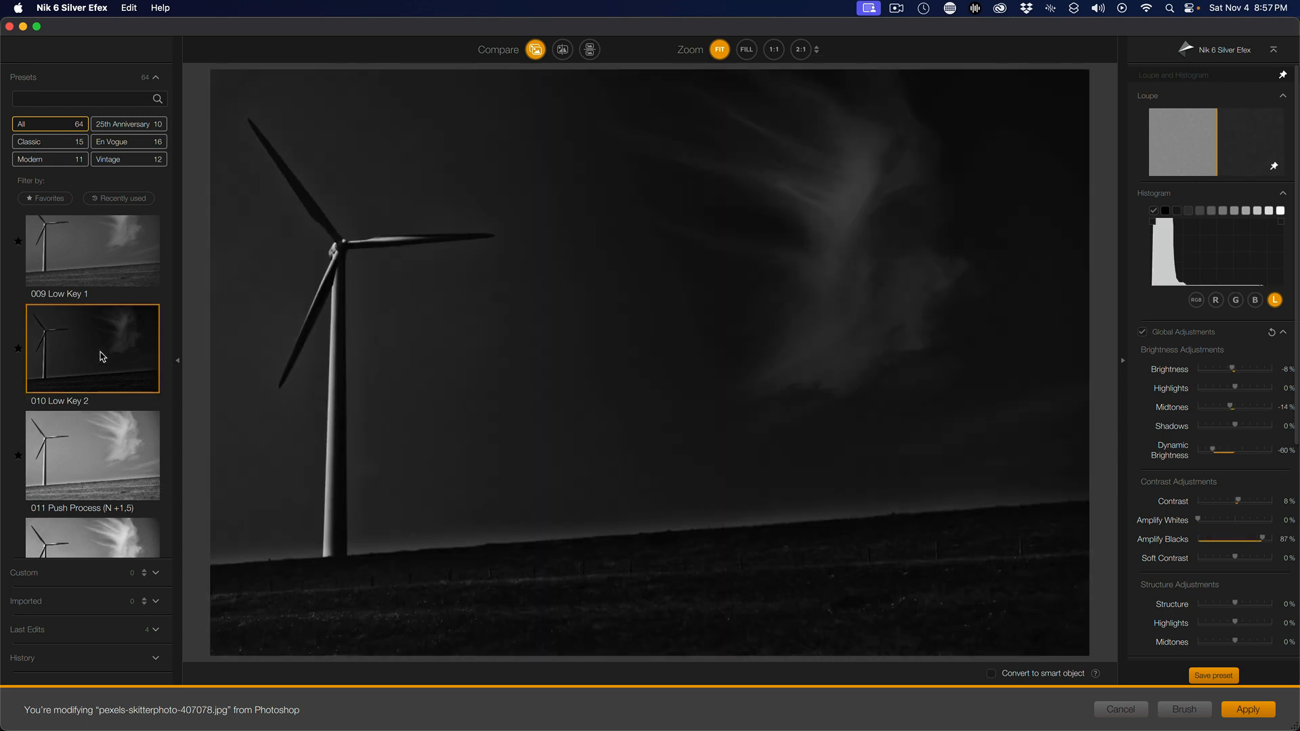
Apply the 023 Wet Rocks preset
scroll(112, 366, "down", 3)
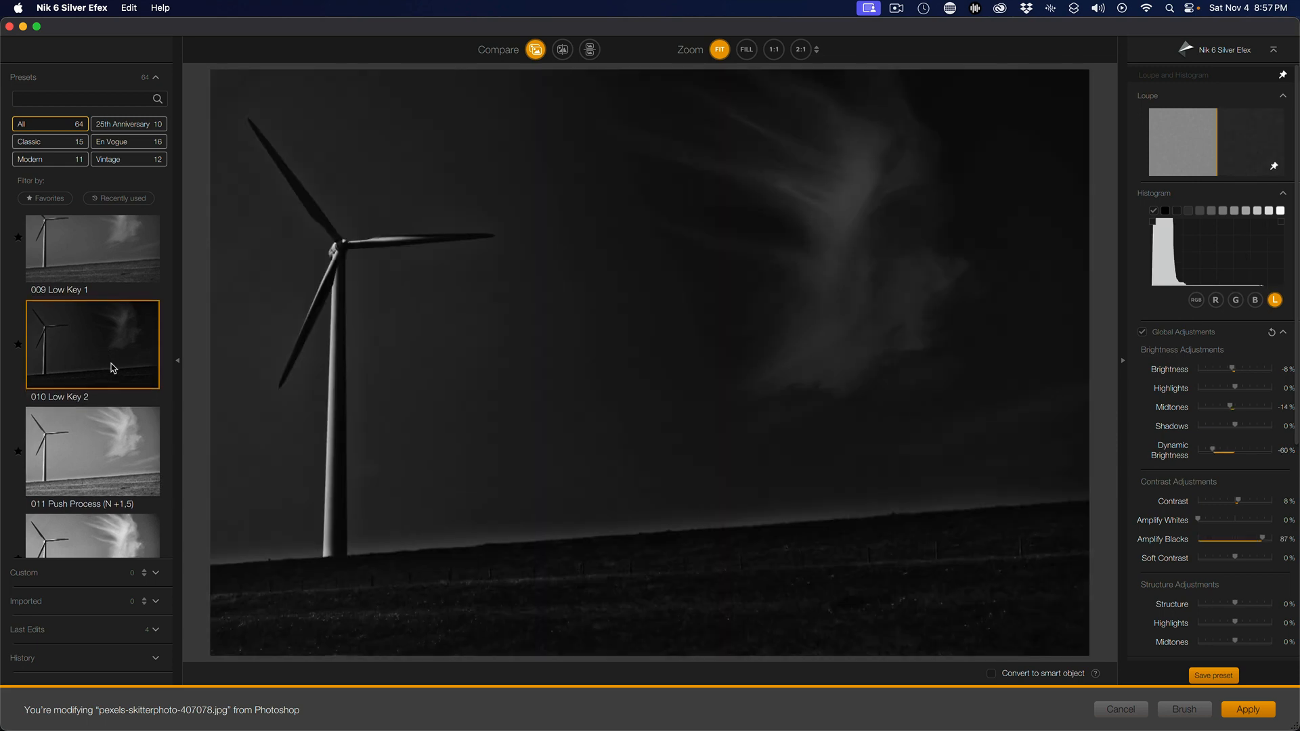
scroll(112, 366, "down", 20)
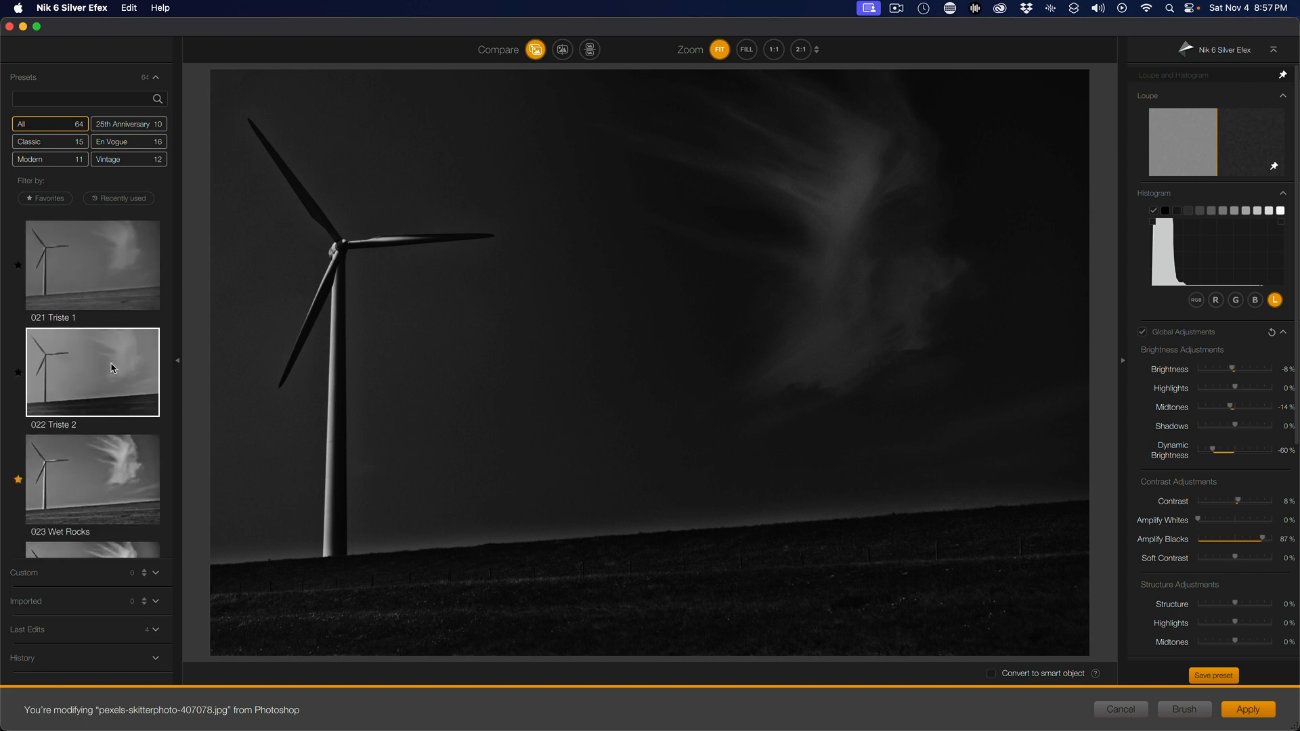
scroll(112, 367, "up", 2)
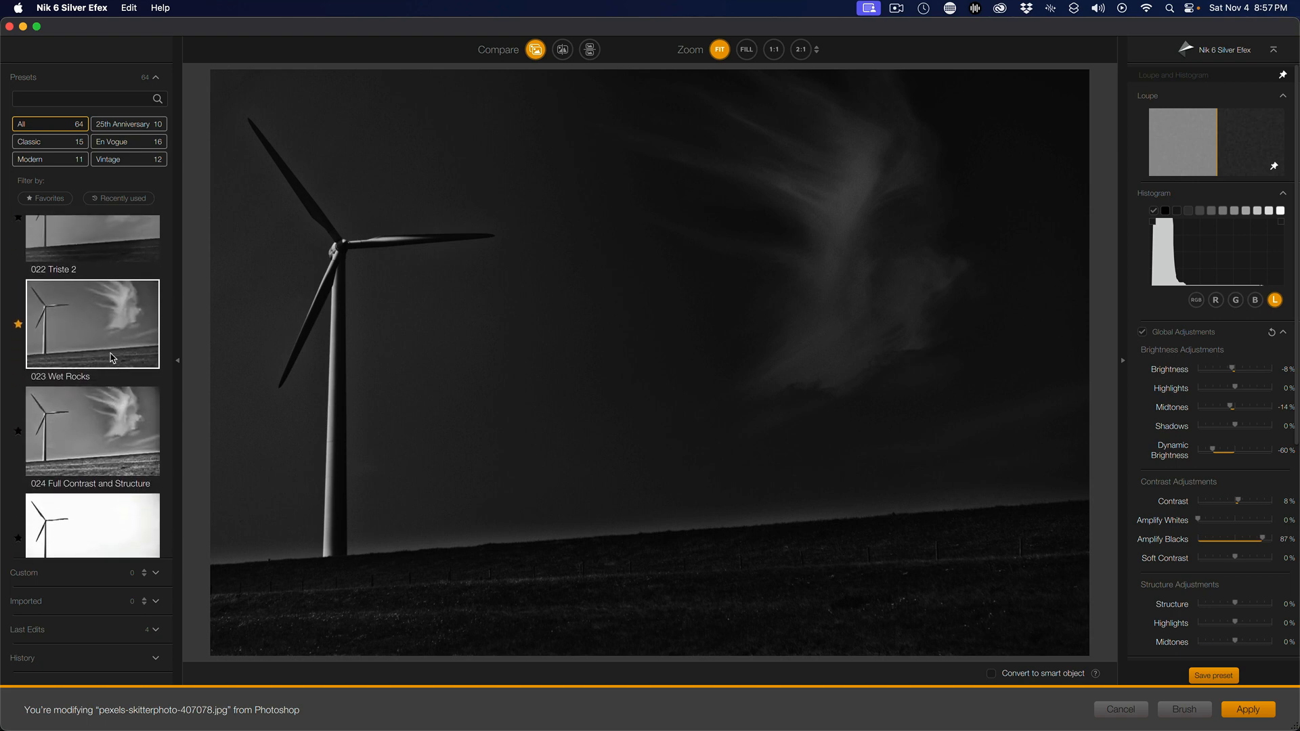
left_click(107, 272)
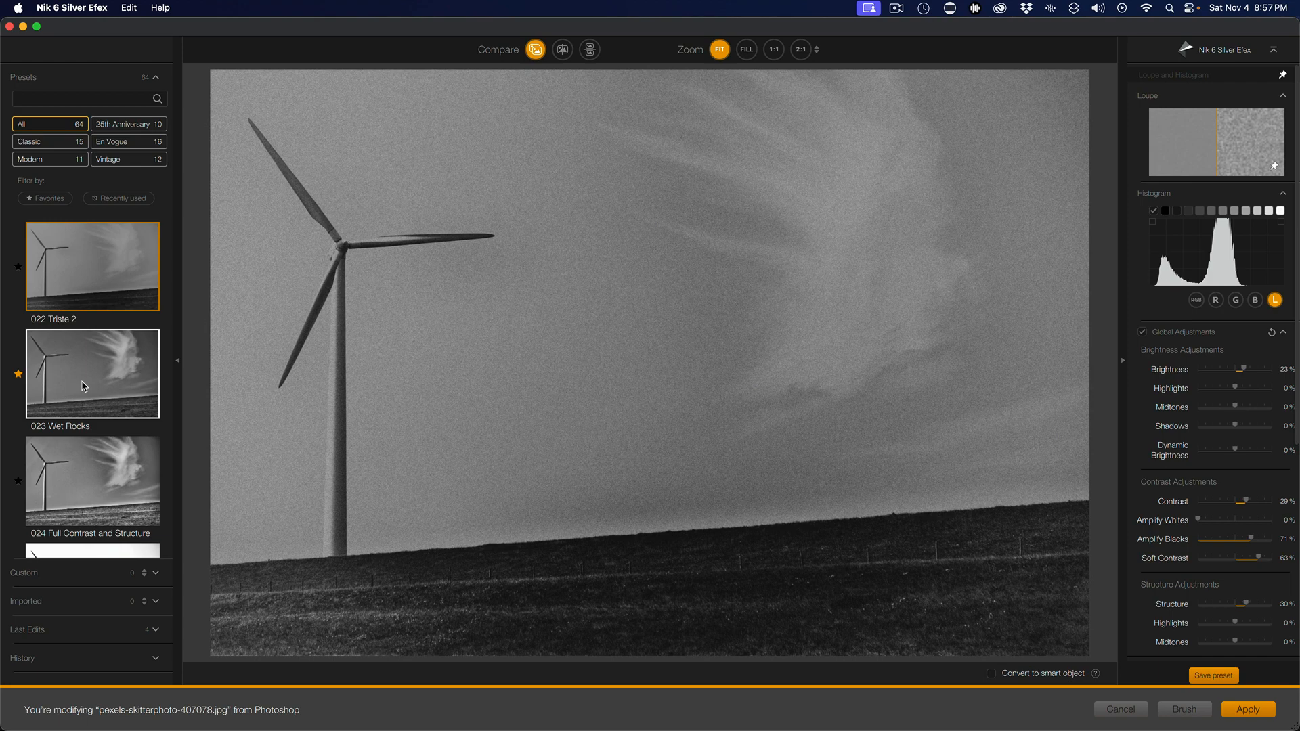
Try the 030 Film Noir 1 preset
scroll(84, 387, "down", 5)
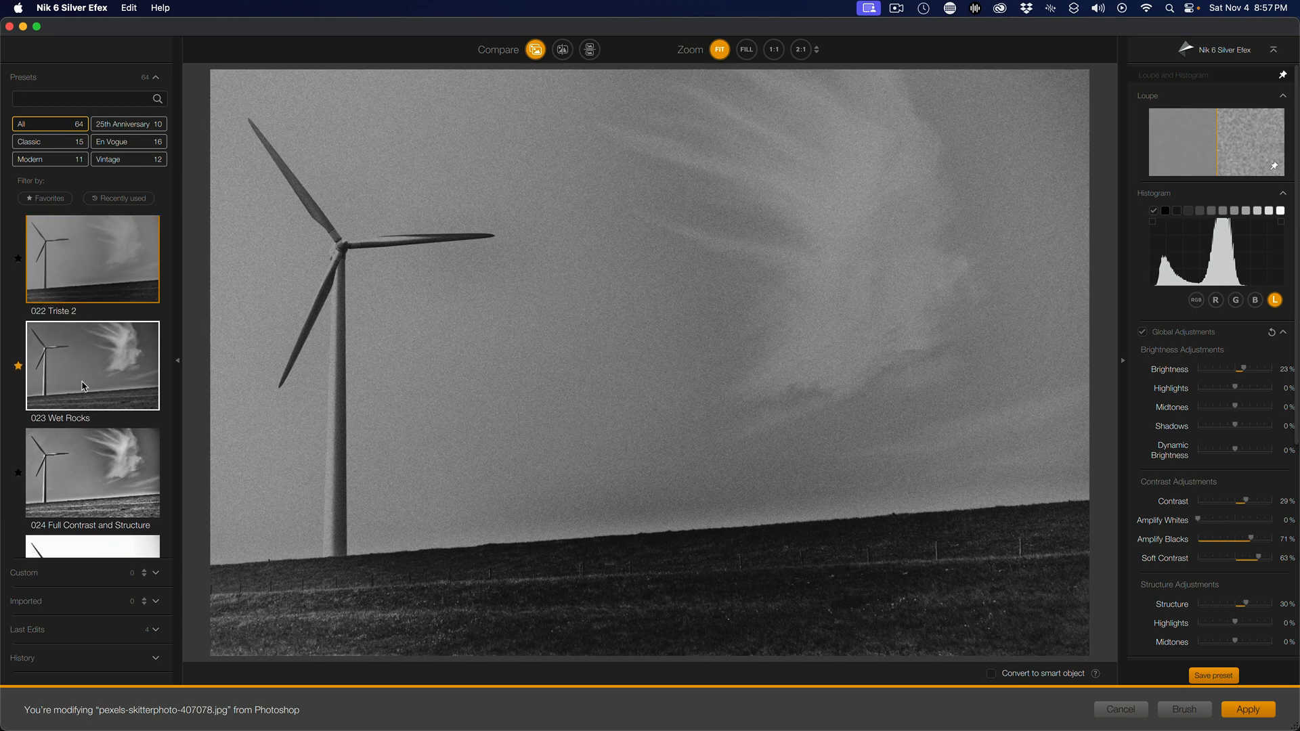
scroll(84, 386, "down", 8)
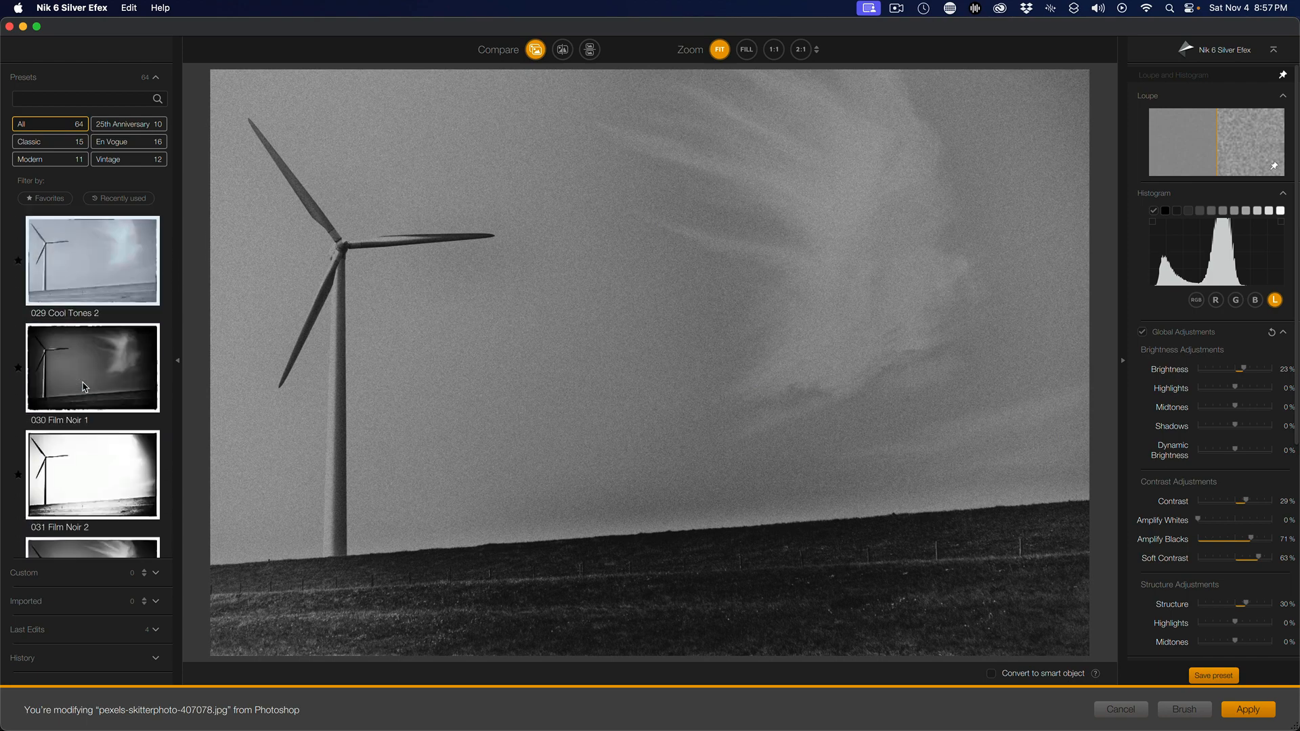
scroll(84, 387, "up", 3)
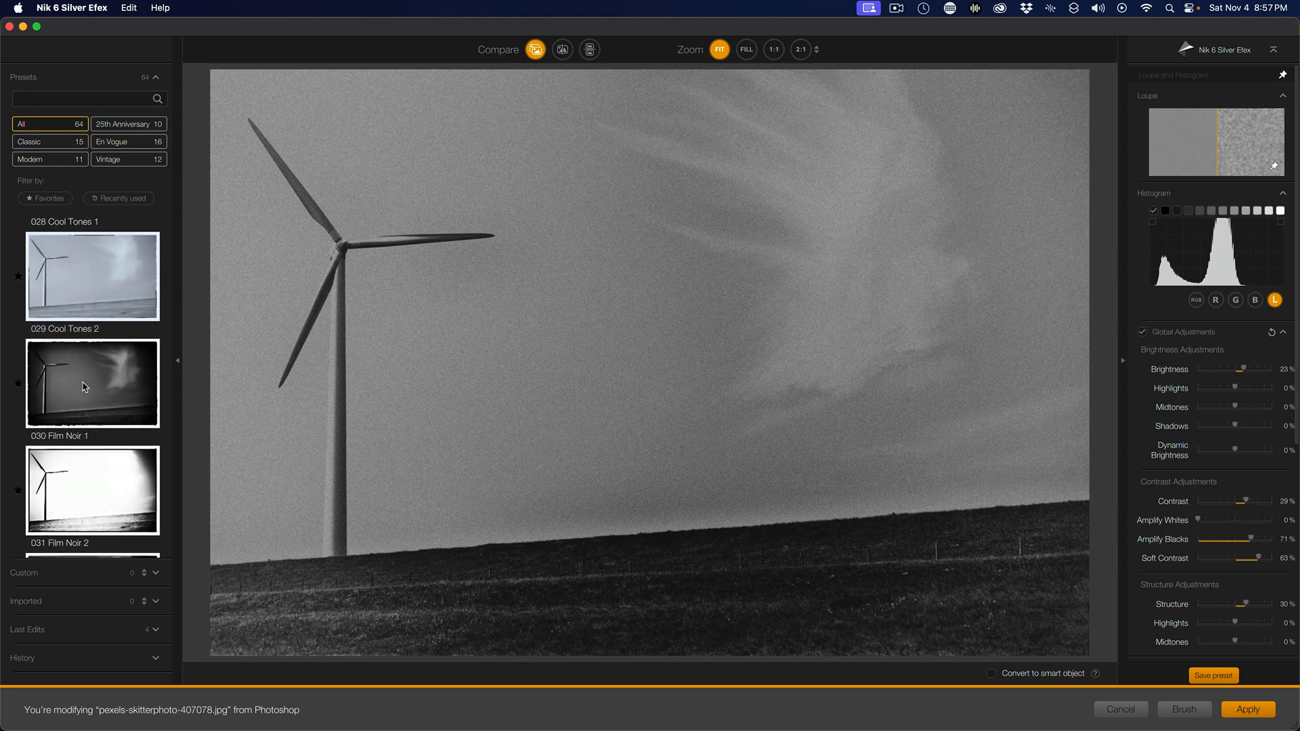
left_click(84, 387)
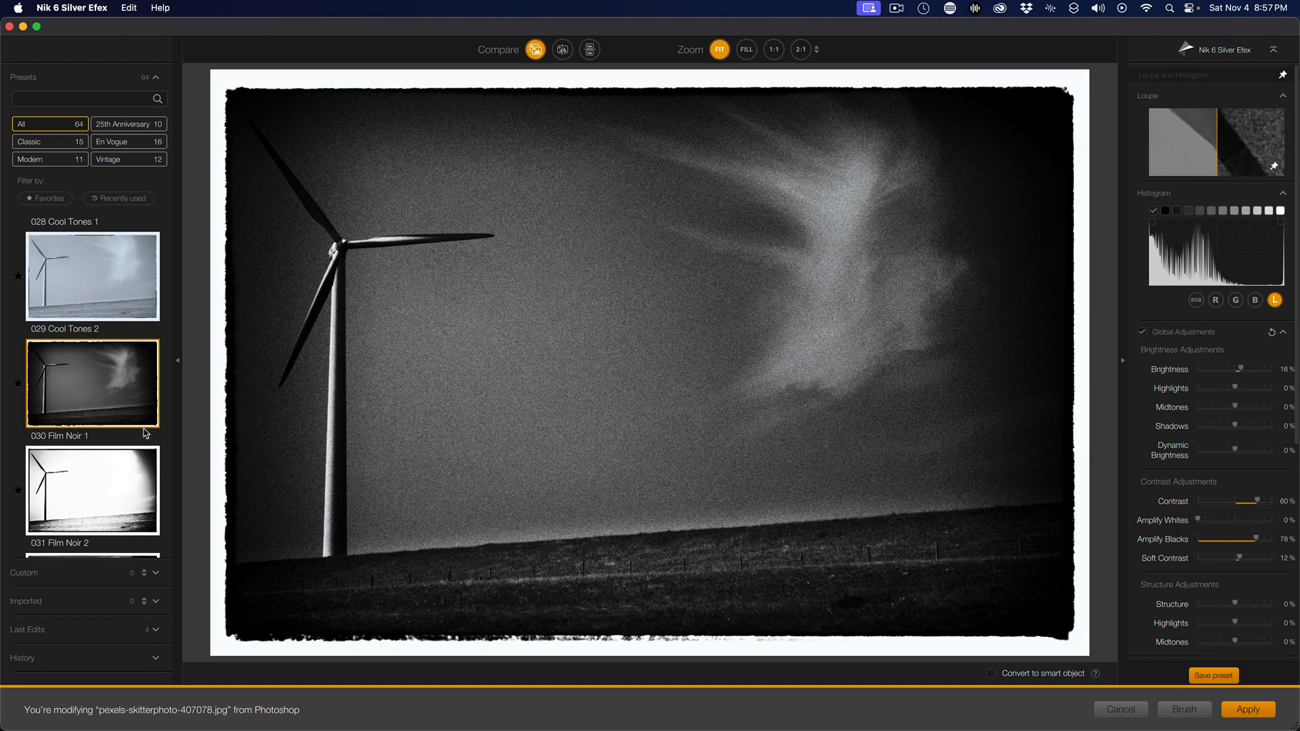
Apply the 051 Darken Edges preset
scroll(68, 440, "down", 10)
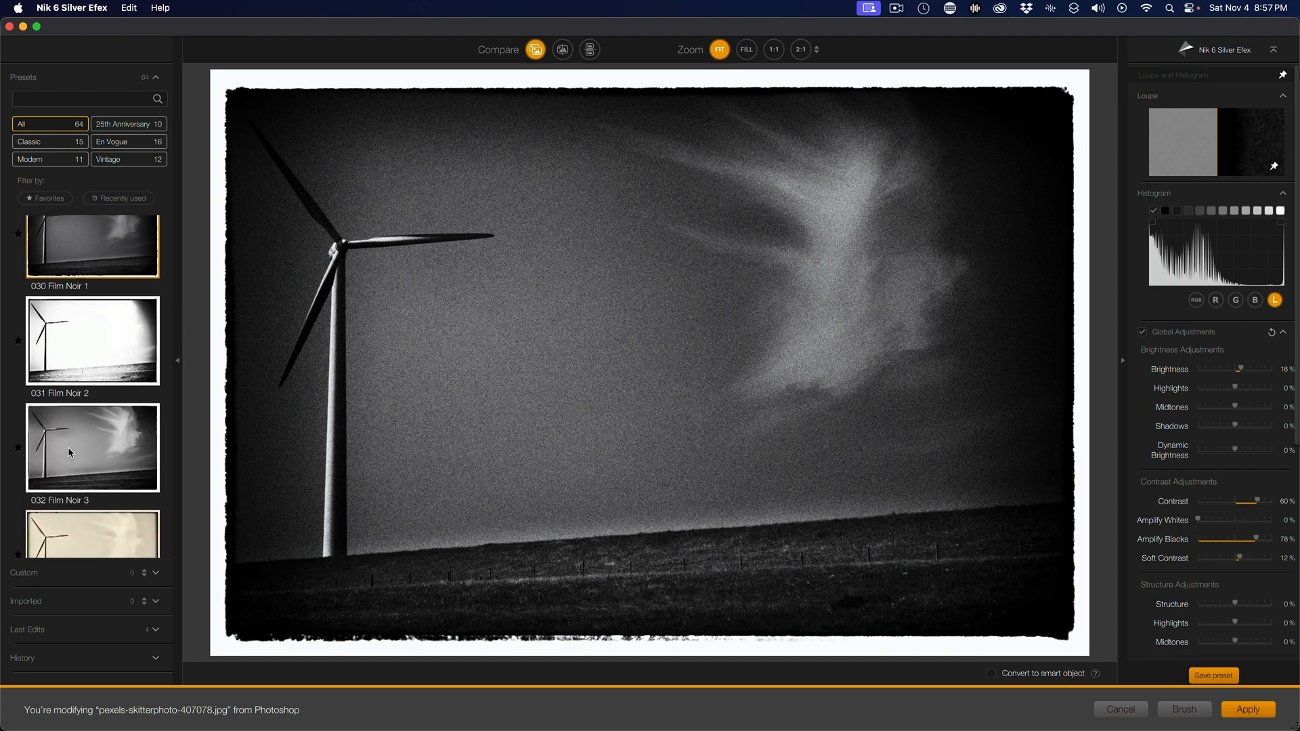
scroll(73, 453, "down", 3)
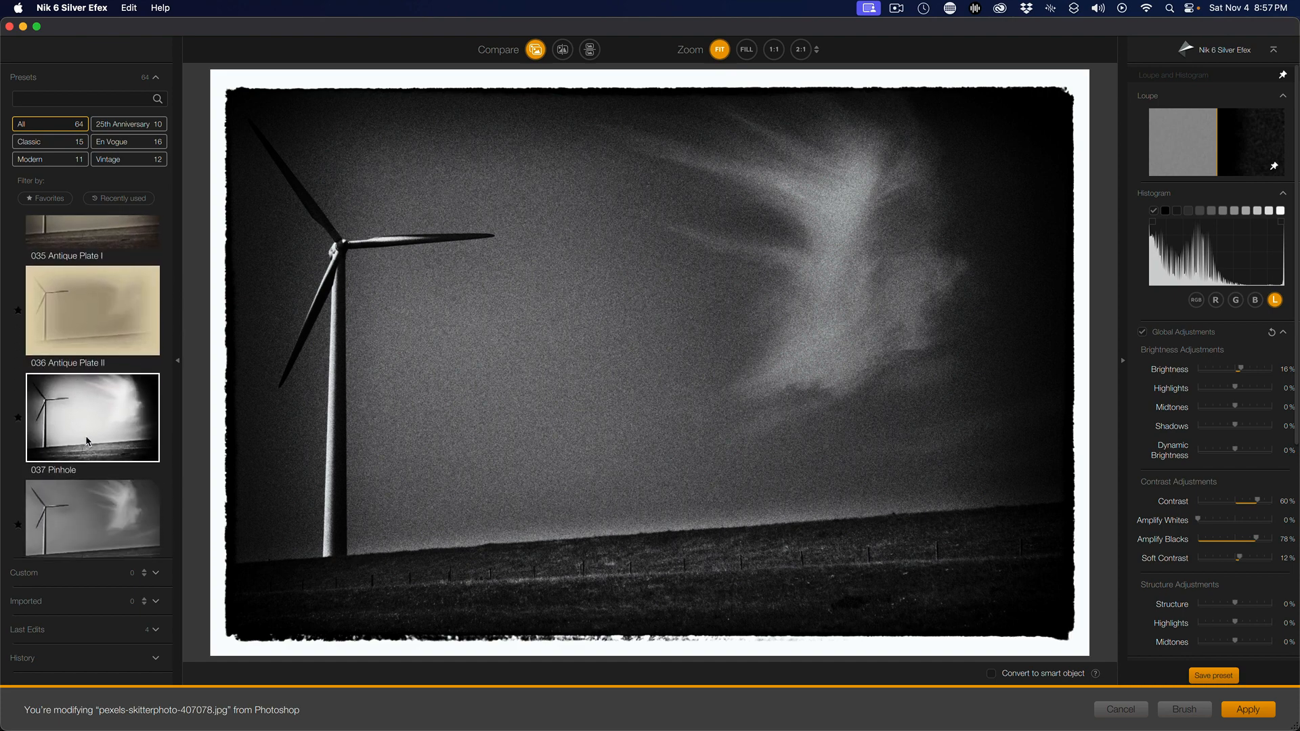
scroll(87, 441, "down", 5)
scroll(88, 442, "down", 7)
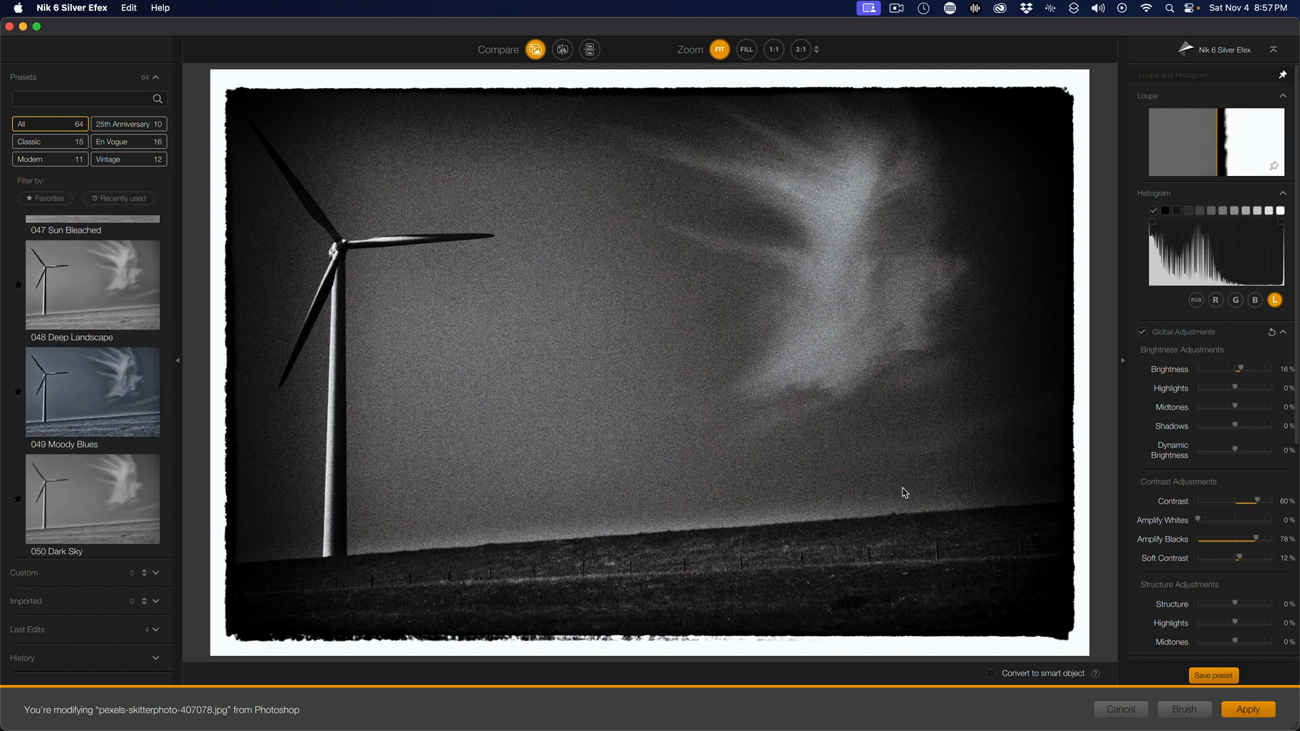
scroll(118, 431, "down", 3)
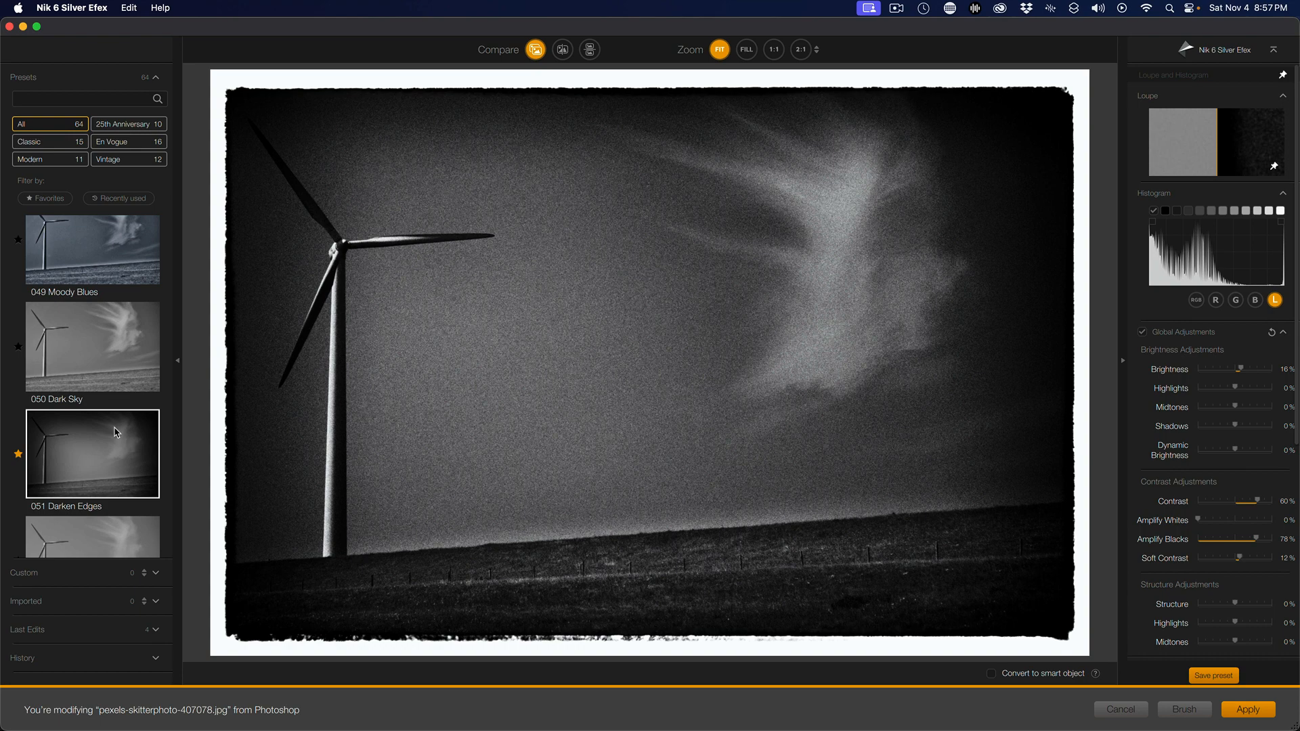
left_click(116, 432)
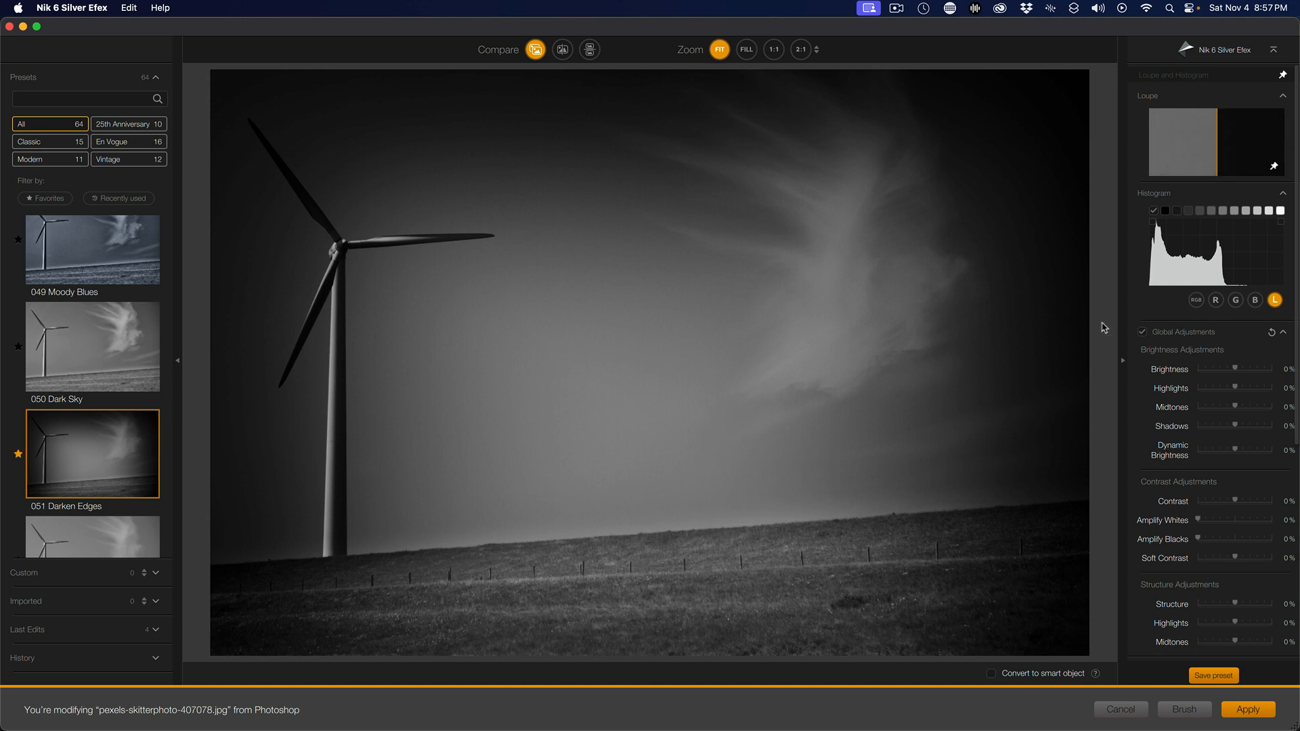
Add two control points on the turbine, raising brightness to 91% at the tower and 44% at the blade
scroll(1209, 295, "down", 3)
scroll(1209, 293, "down", 8)
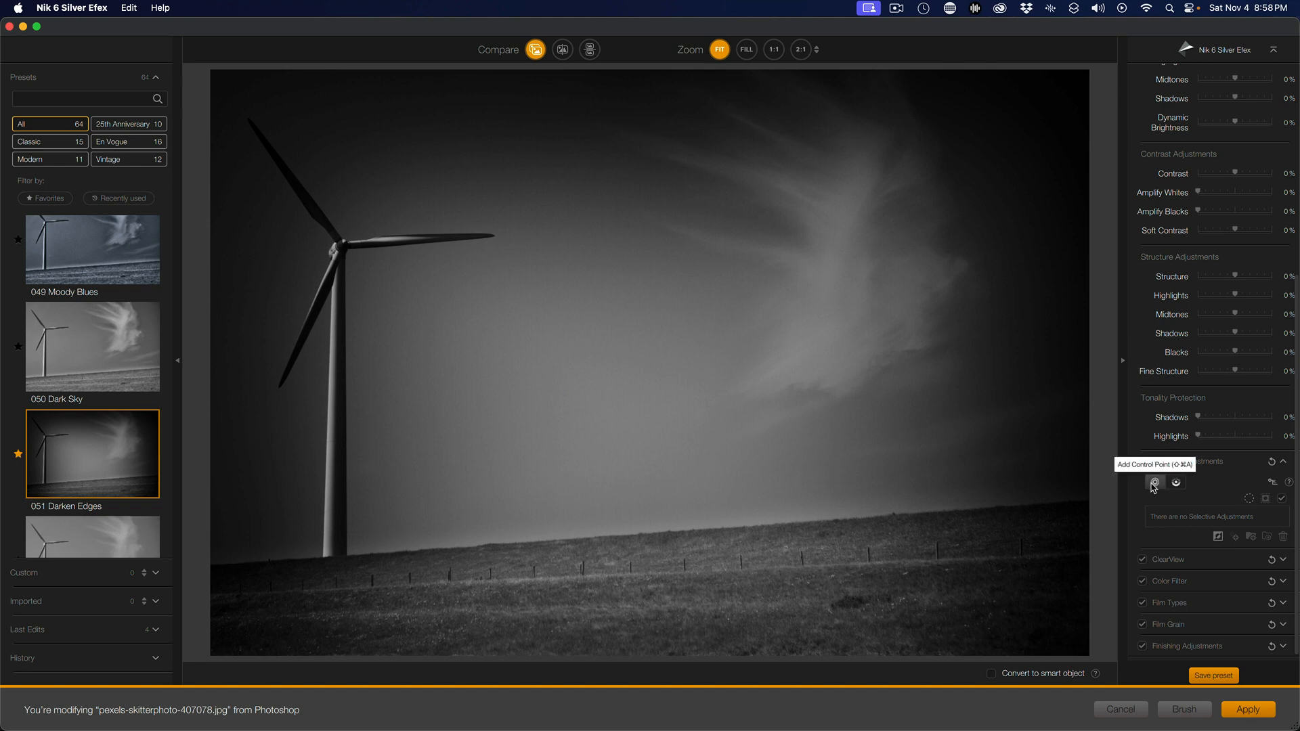
left_click(1155, 483)
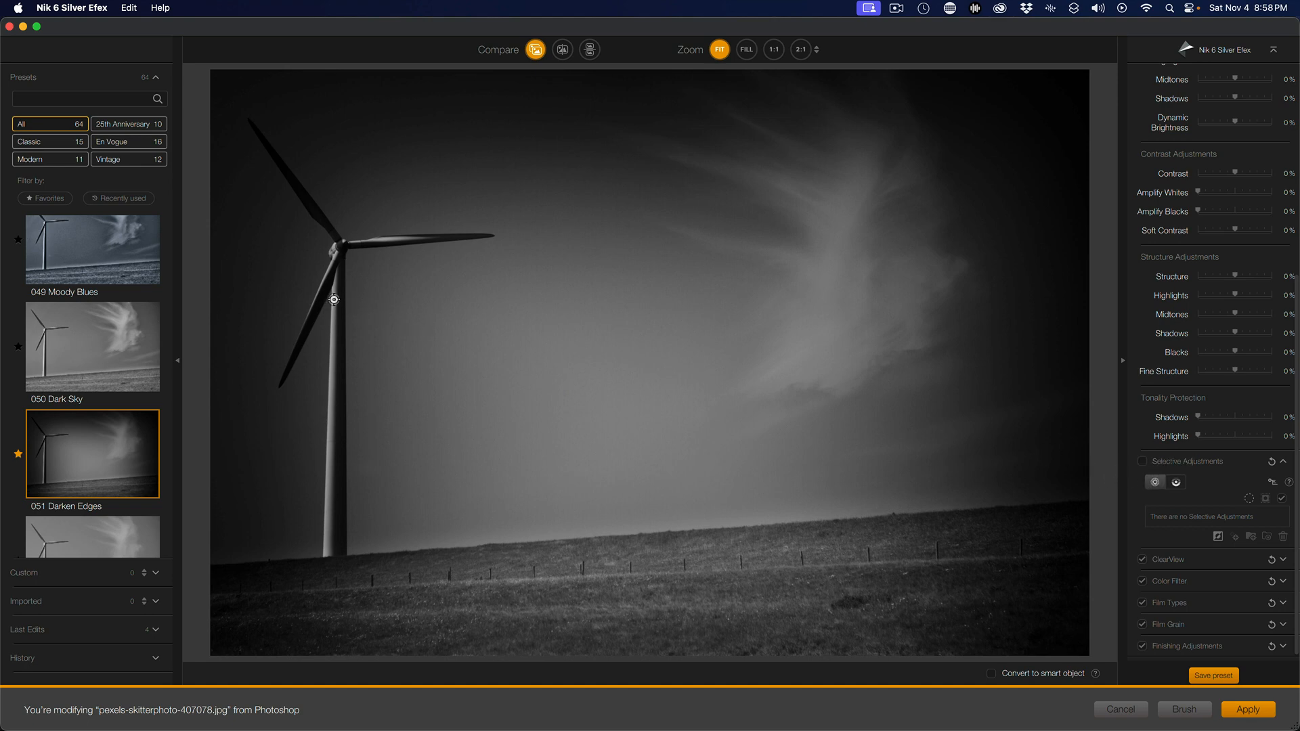
left_click(333, 300)
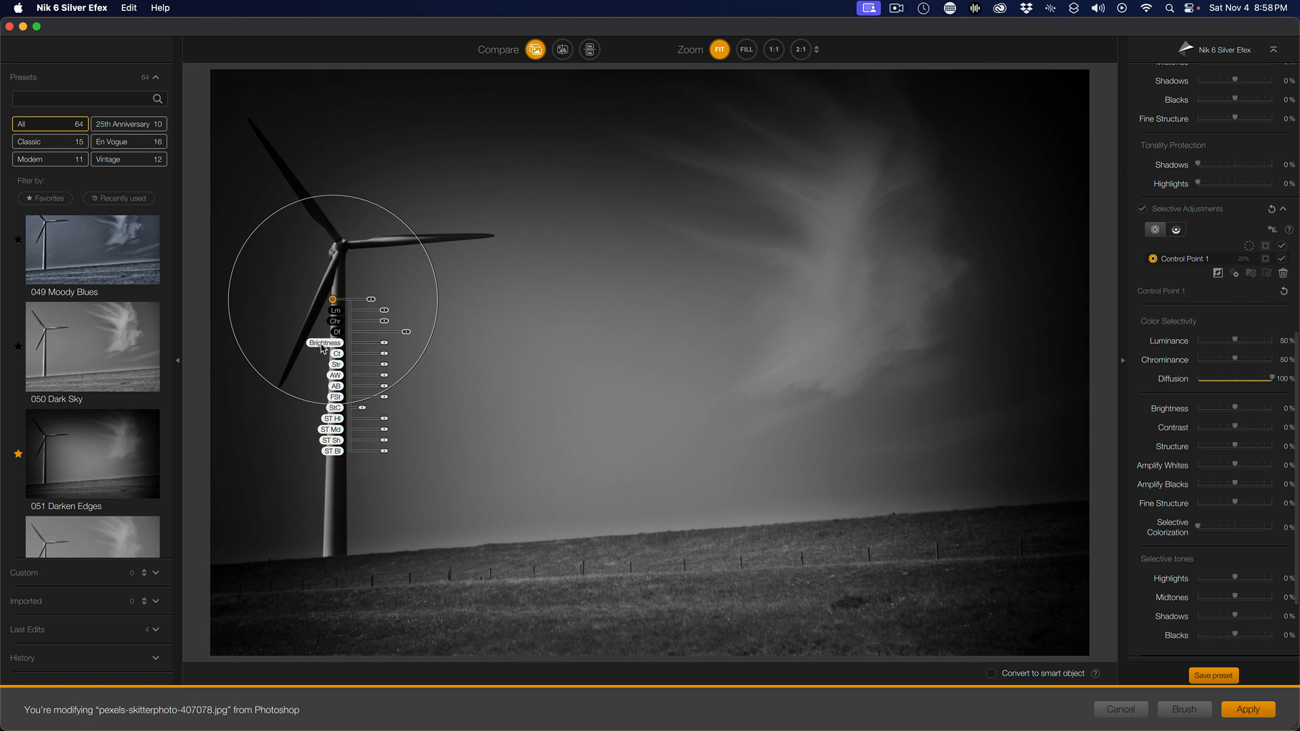
left_click_drag(386, 347, 405, 347)
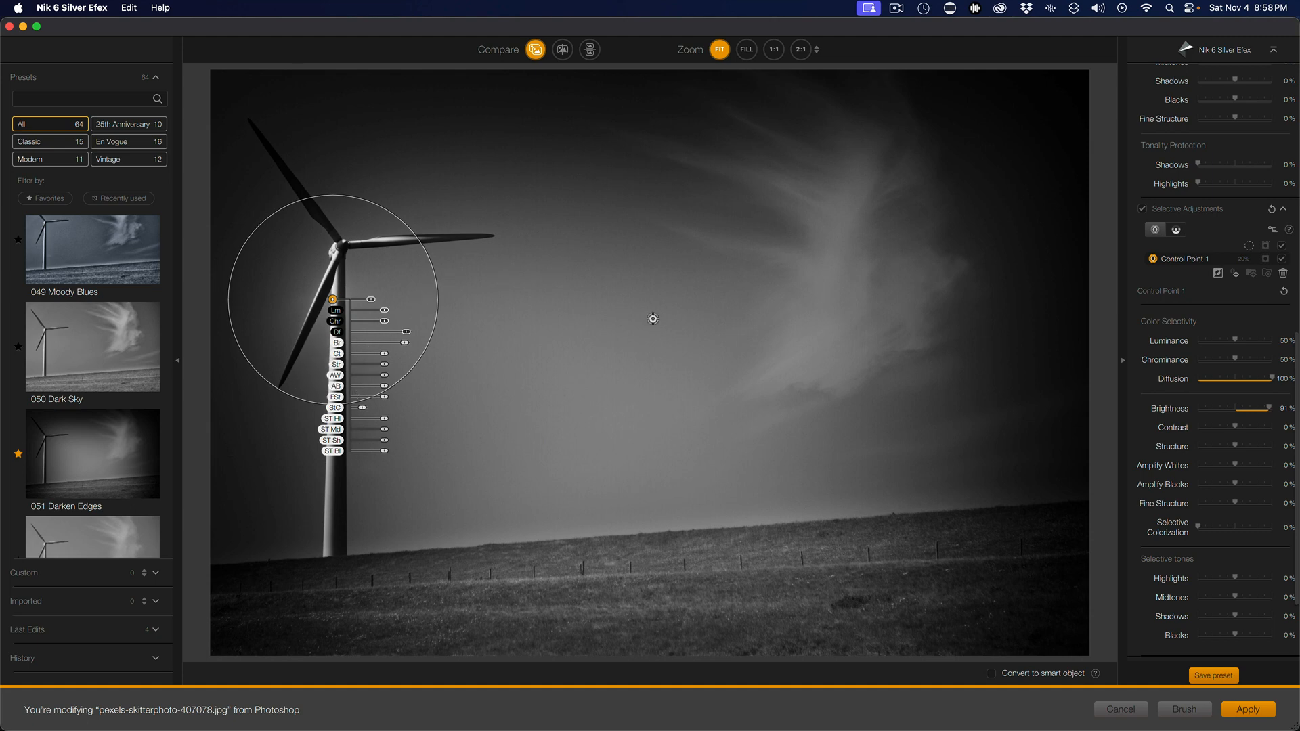
left_click(392, 237)
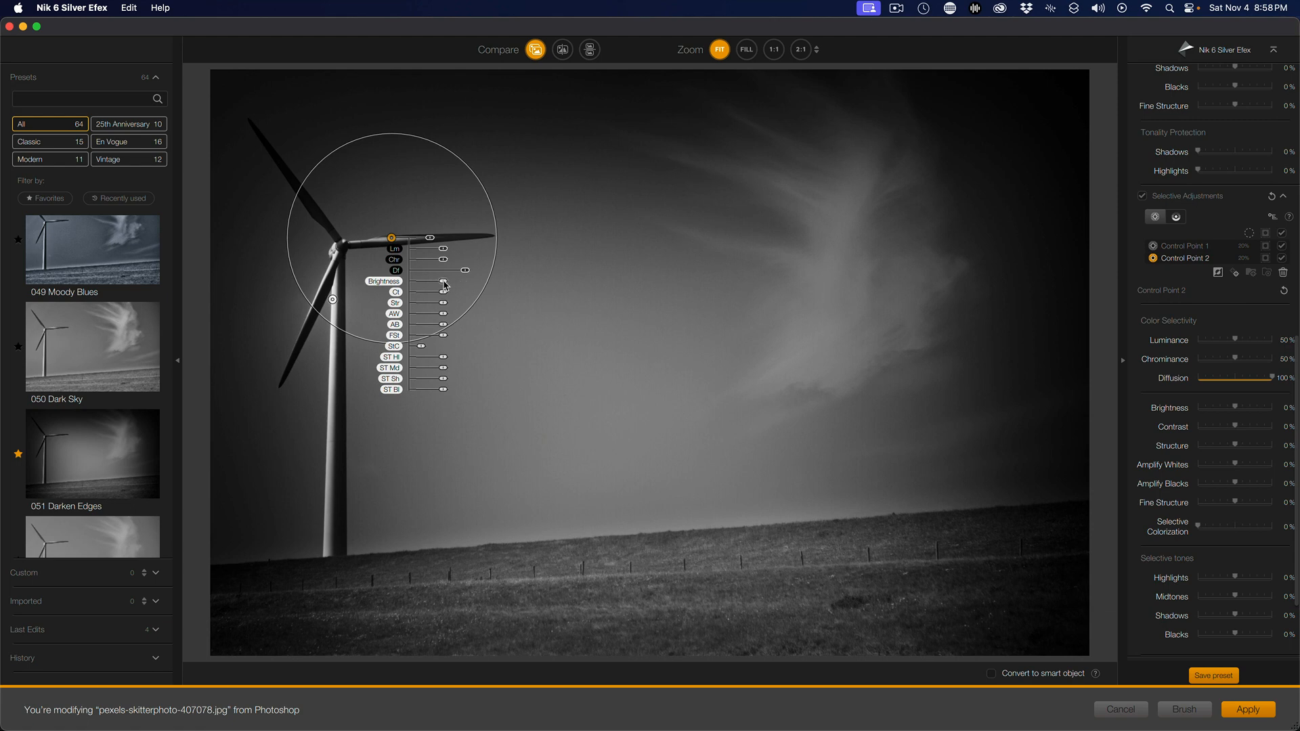
left_click_drag(443, 281, 454, 284)
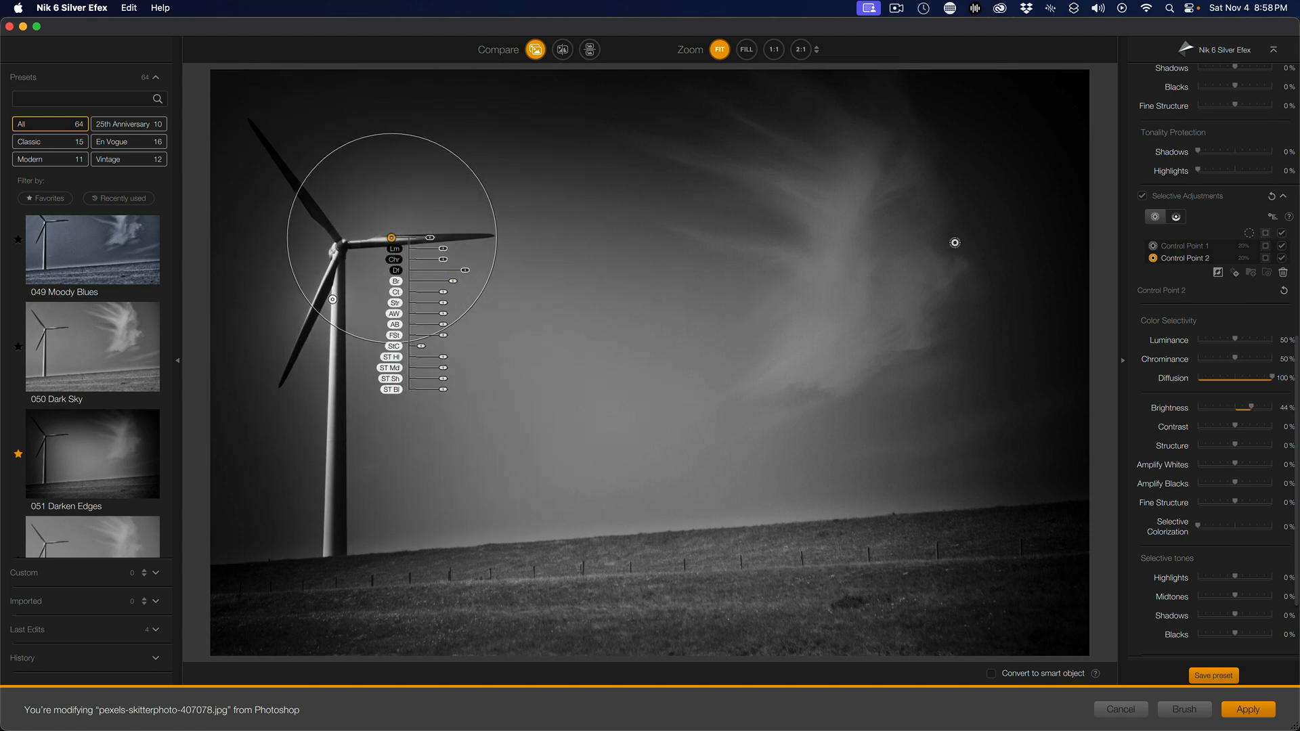
Add a control point on the cloud, enlarge its radius, and raise its brightness to 88%
left_click(852, 254)
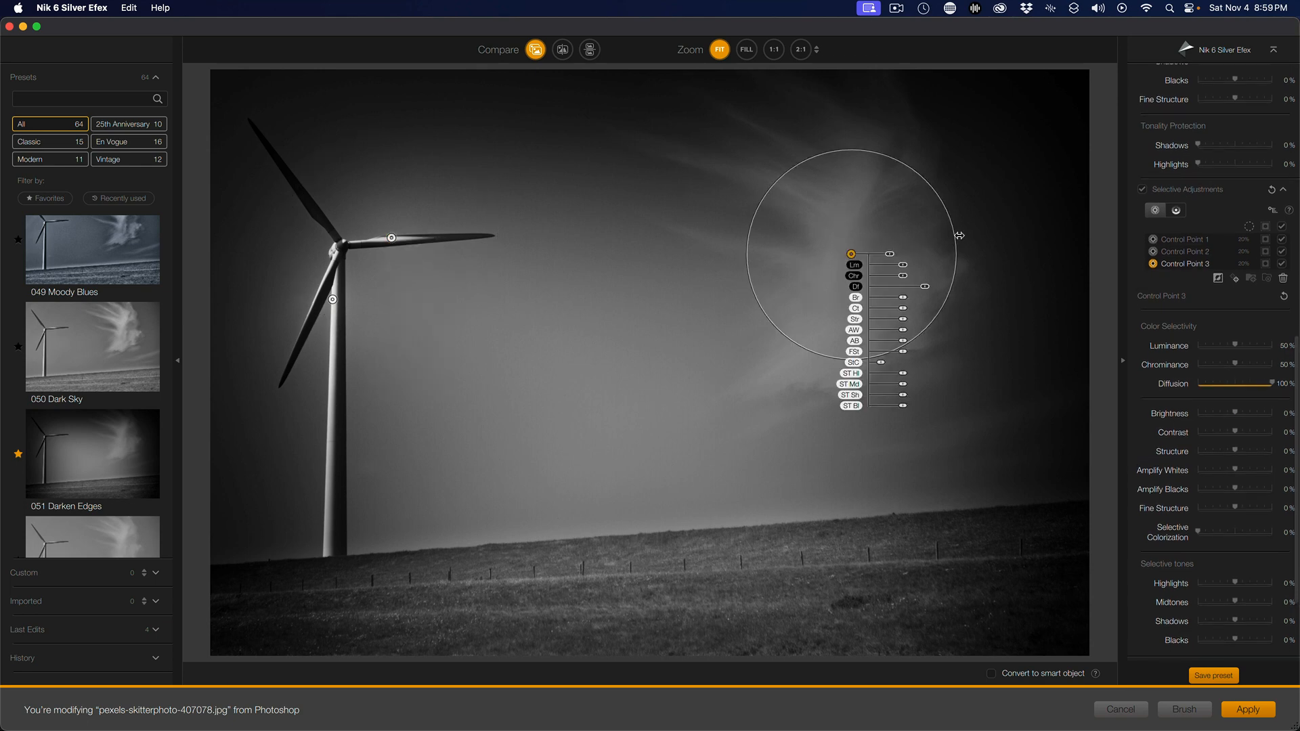
left_click_drag(981, 242, 1046, 250)
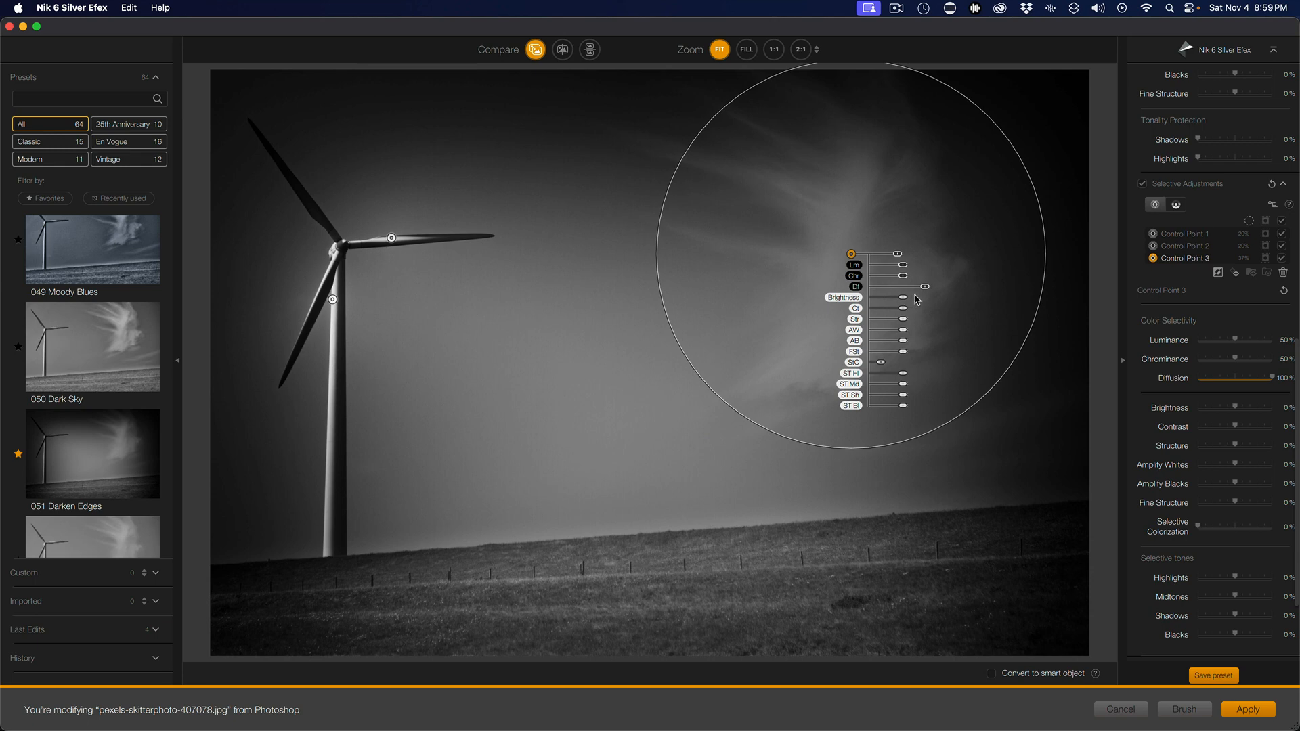
left_click_drag(910, 299, 923, 299)
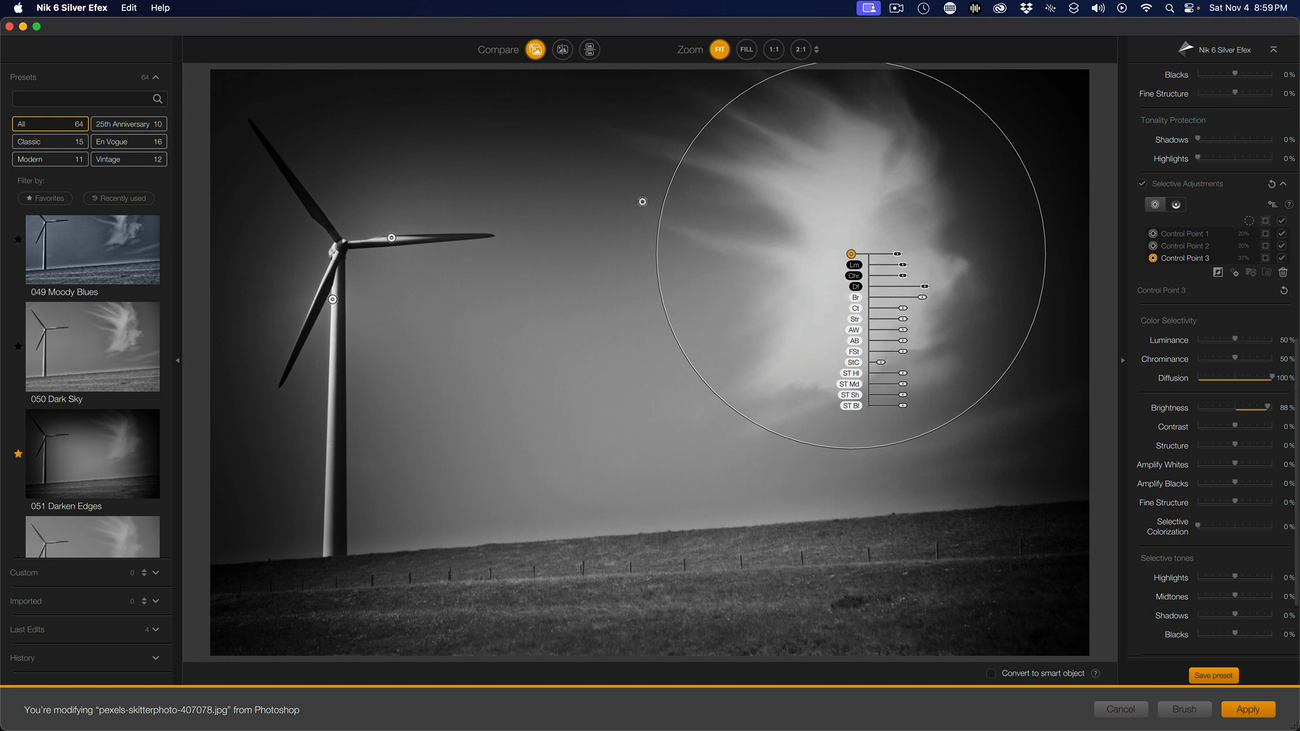
Add a control point in the sky between turbine and cloud, enlarge its radius, and lower its brightness to -29%
left_click(558, 246)
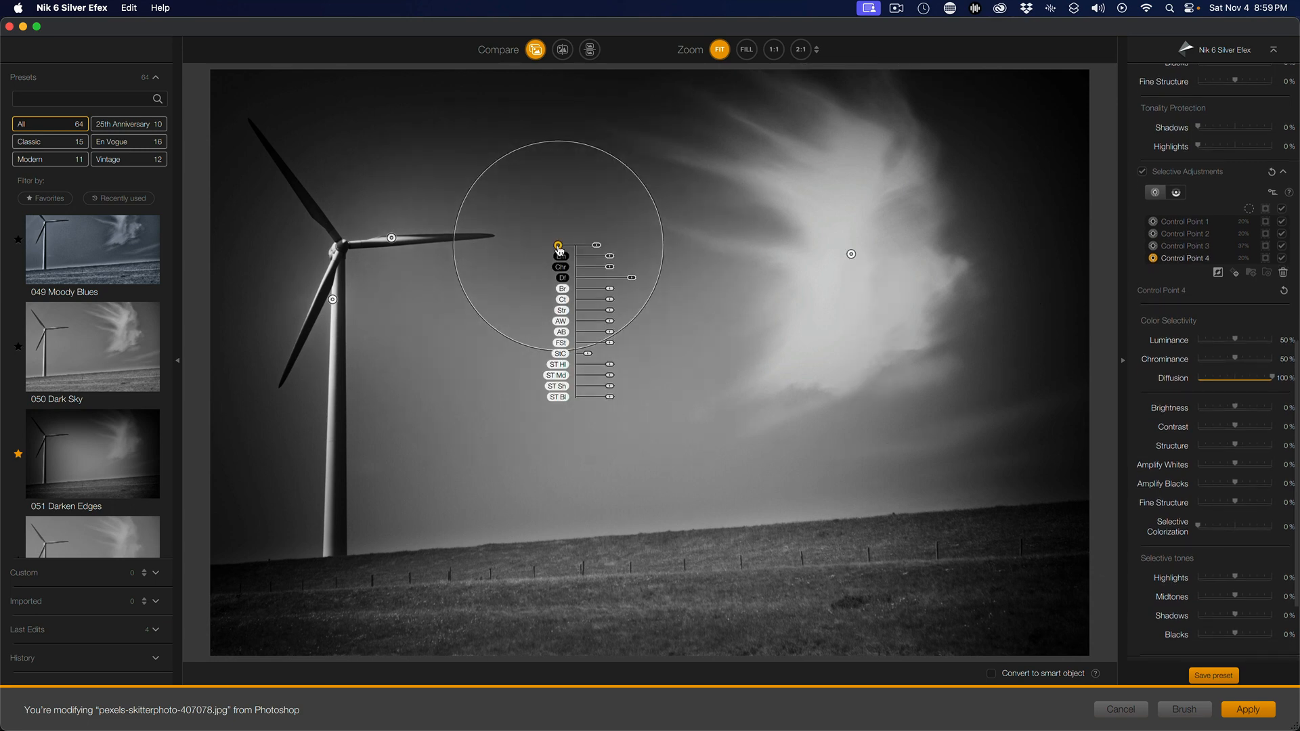
left_click_drag(664, 238, 795, 293)
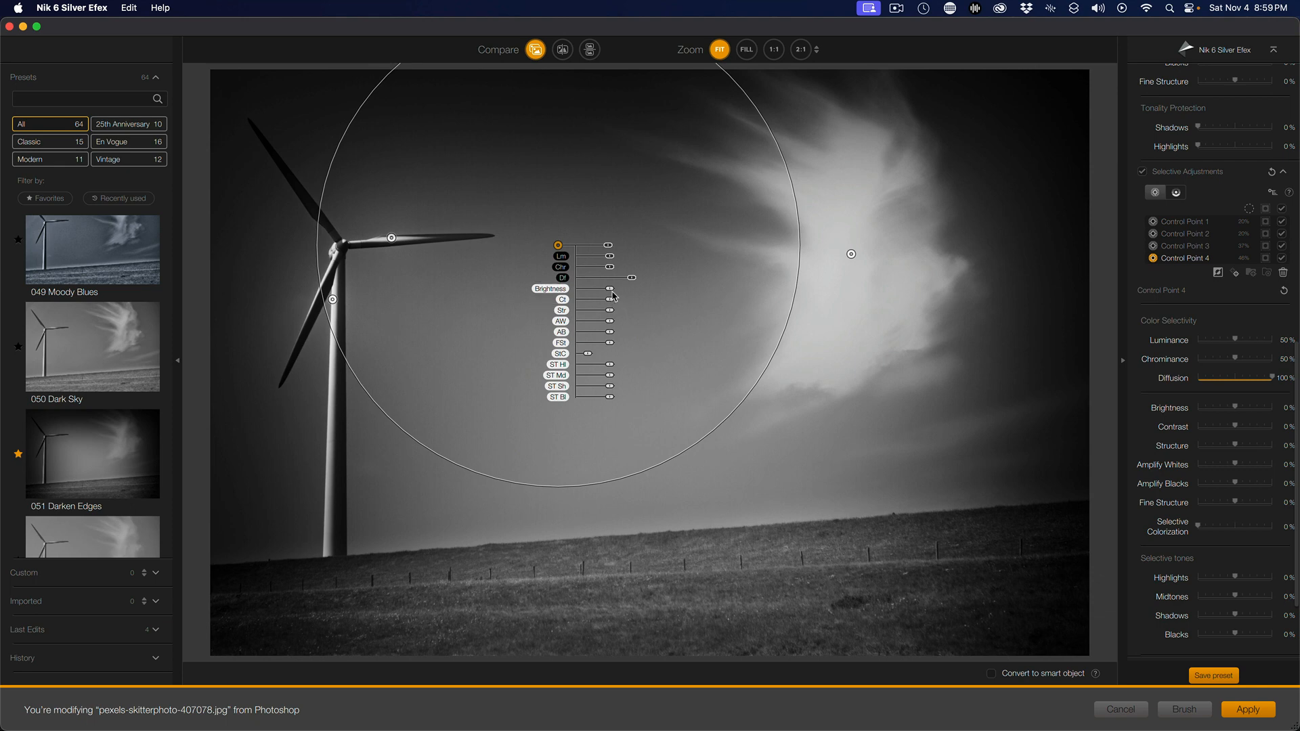
left_click_drag(610, 291, 605, 293)
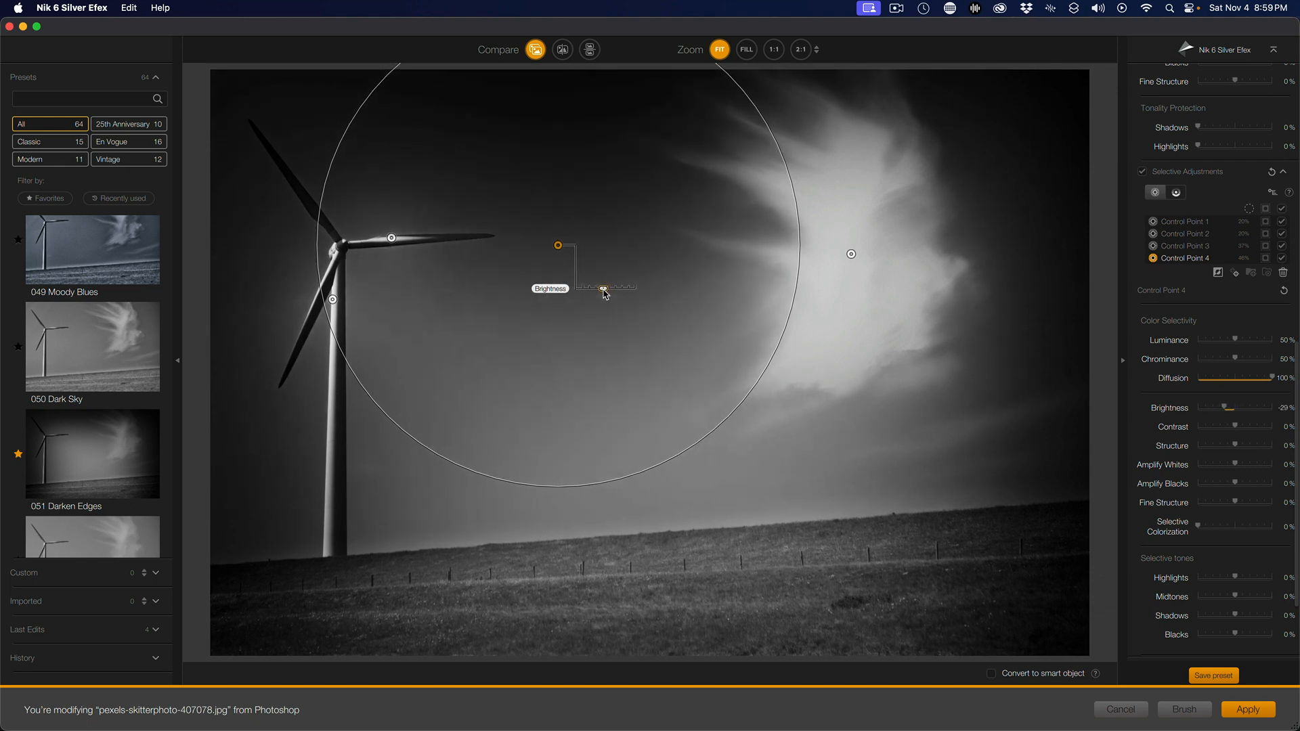
left_click_drag(605, 294, 606, 294)
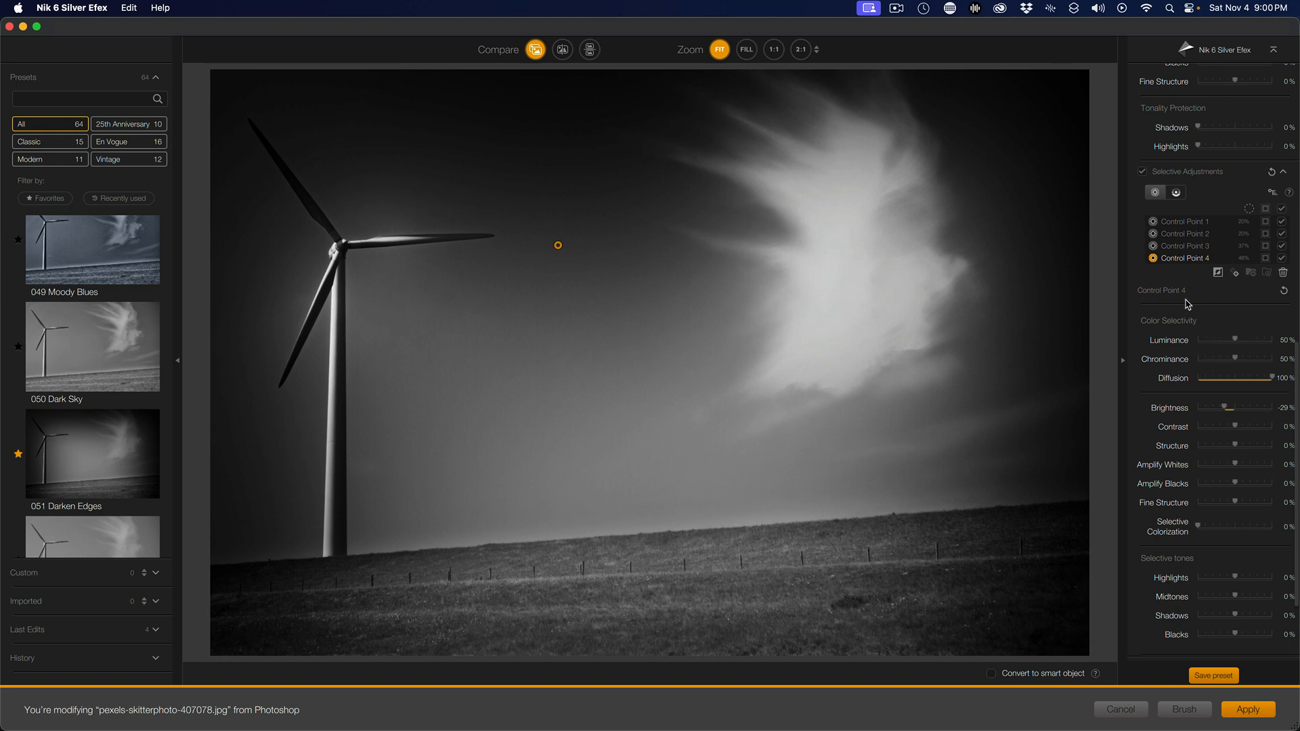
Set the sky control point's contrast to 43%, structure 23%, Amplify Whites -6% and Amplify Blacks 82%
scroll(1193, 333, "down", 1)
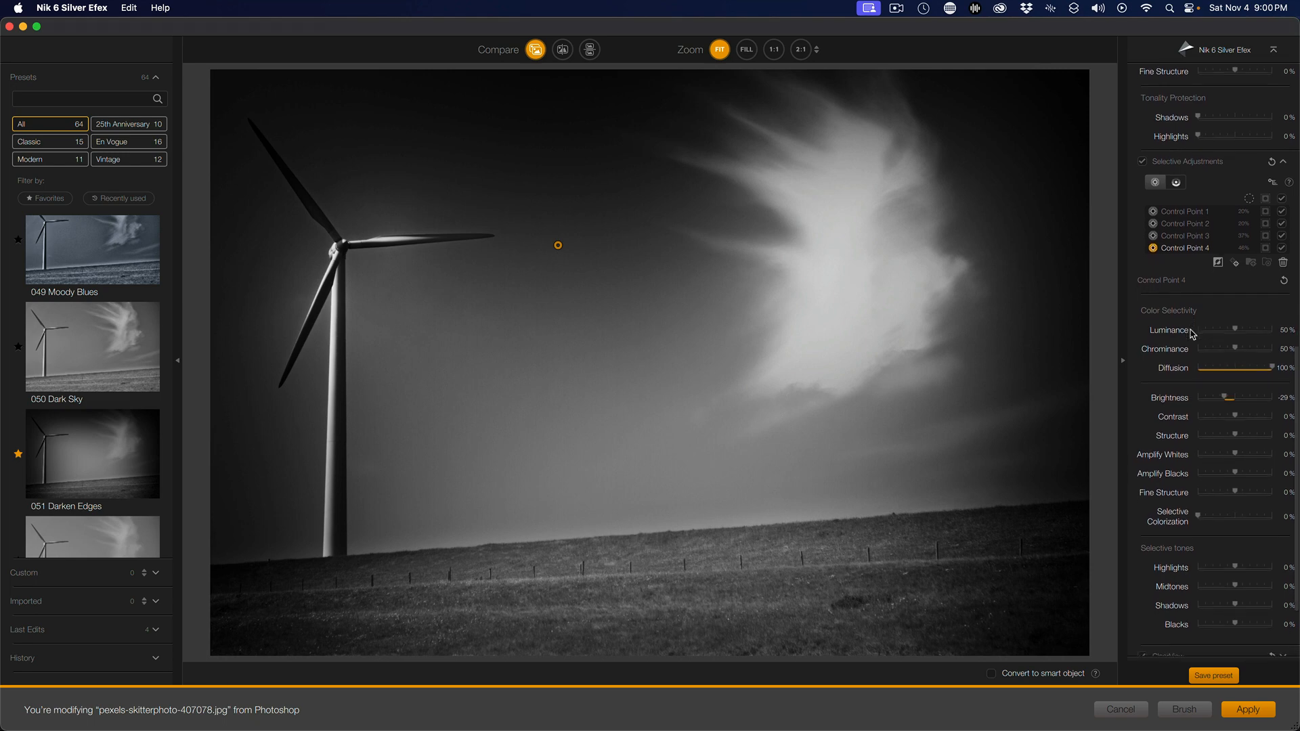
scroll(1192, 333, "down", 5)
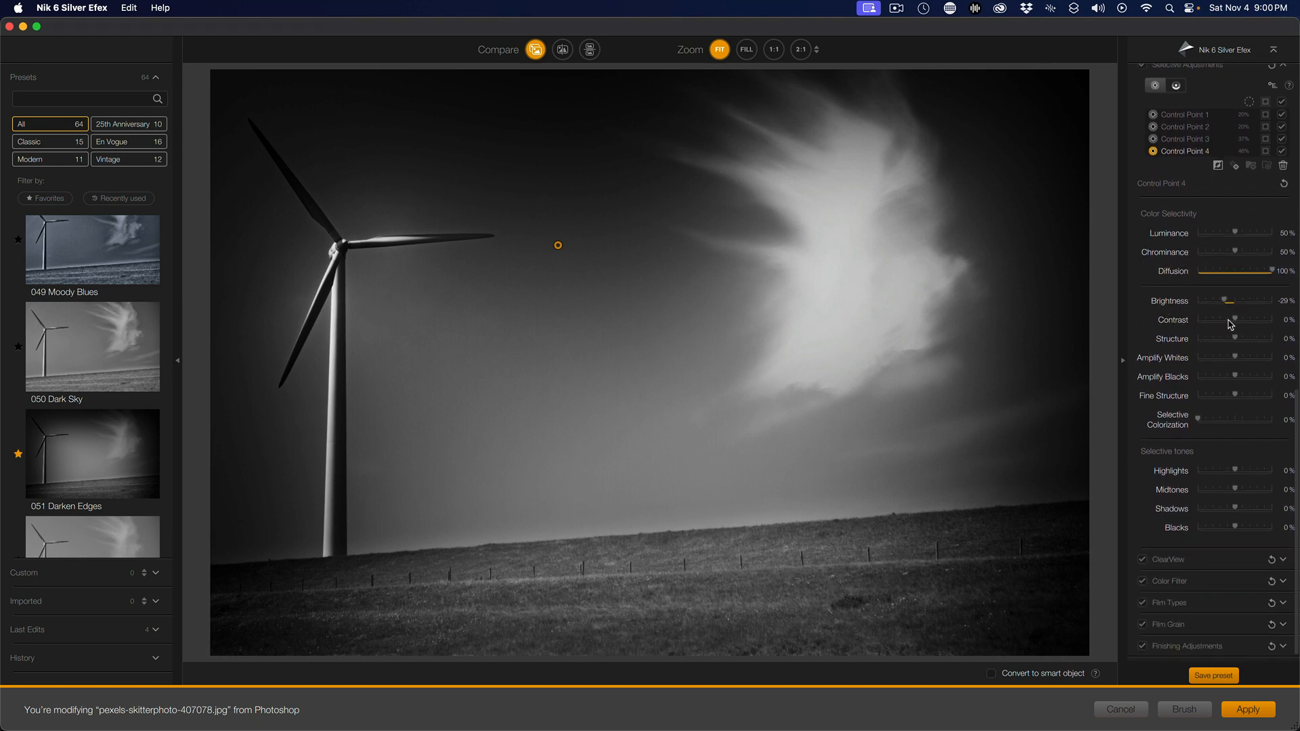
left_click_drag(1235, 322, 1266, 381)
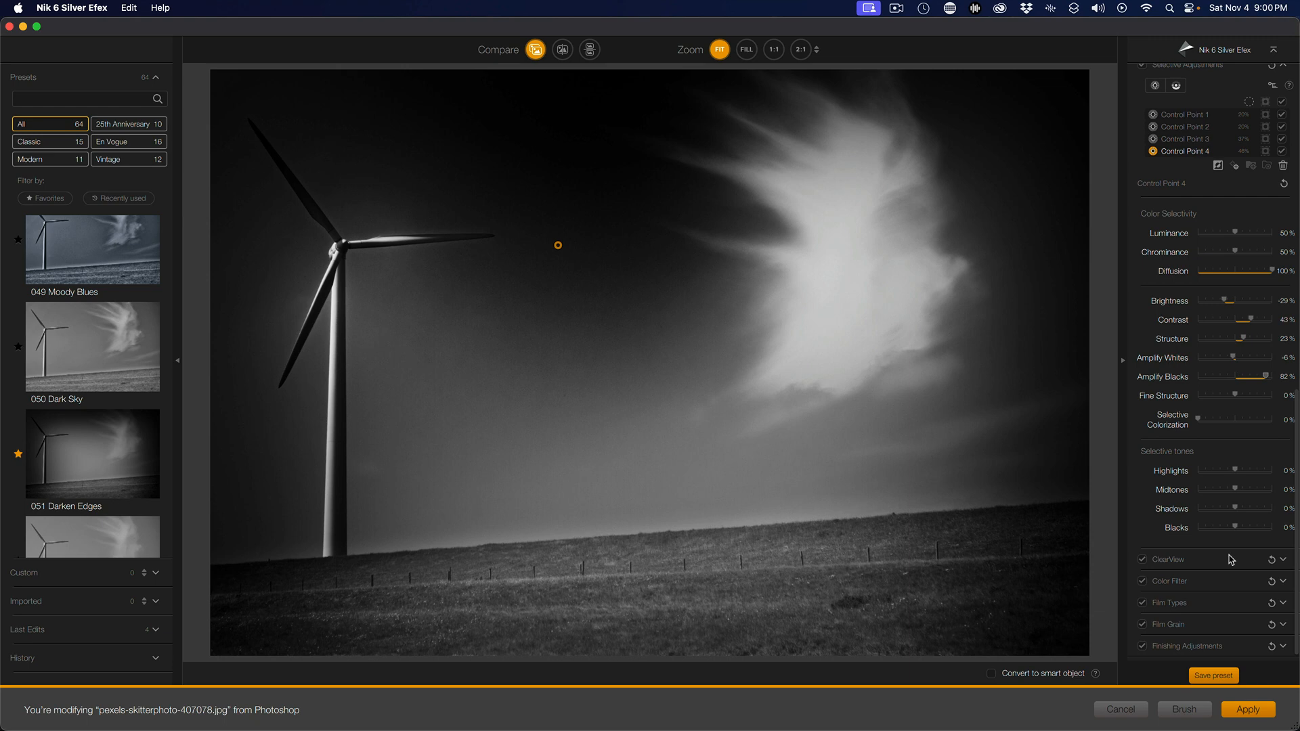
Apply the Silver Efex filter to the image
scroll(1231, 560, "up", 10)
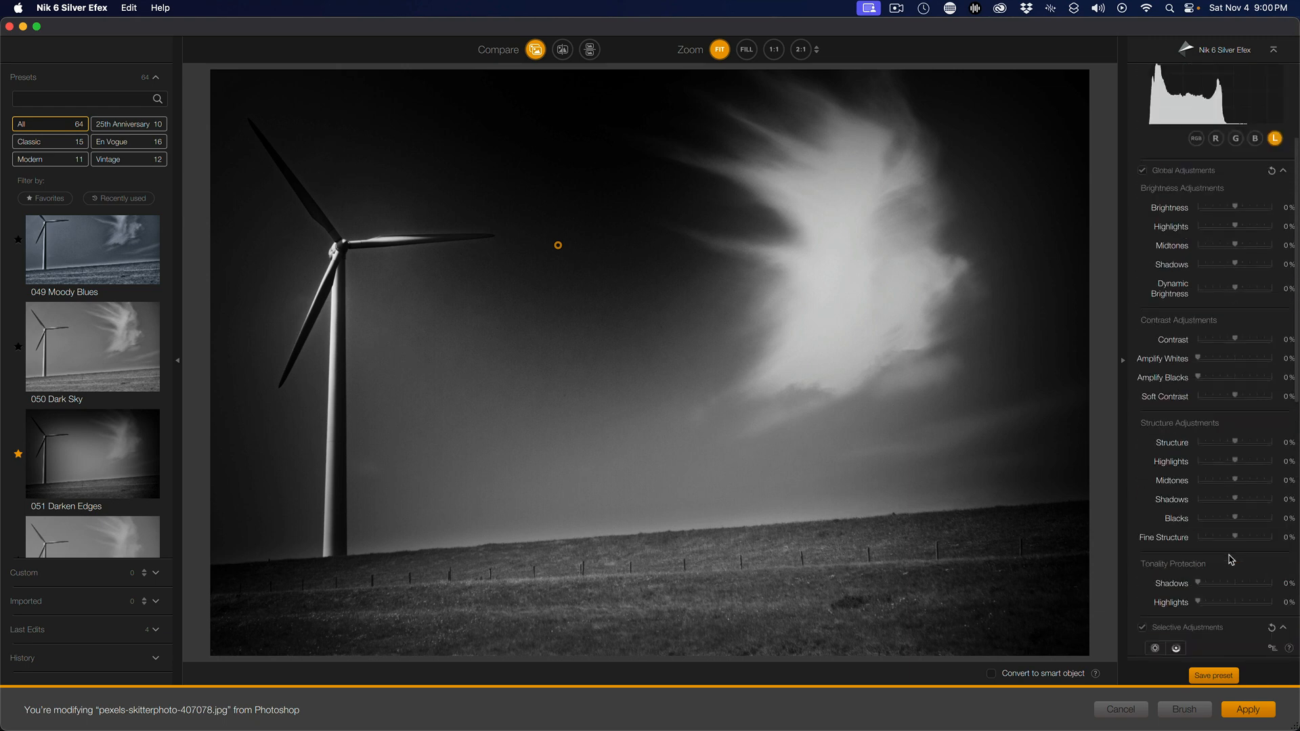
scroll(1231, 560, "up", 5)
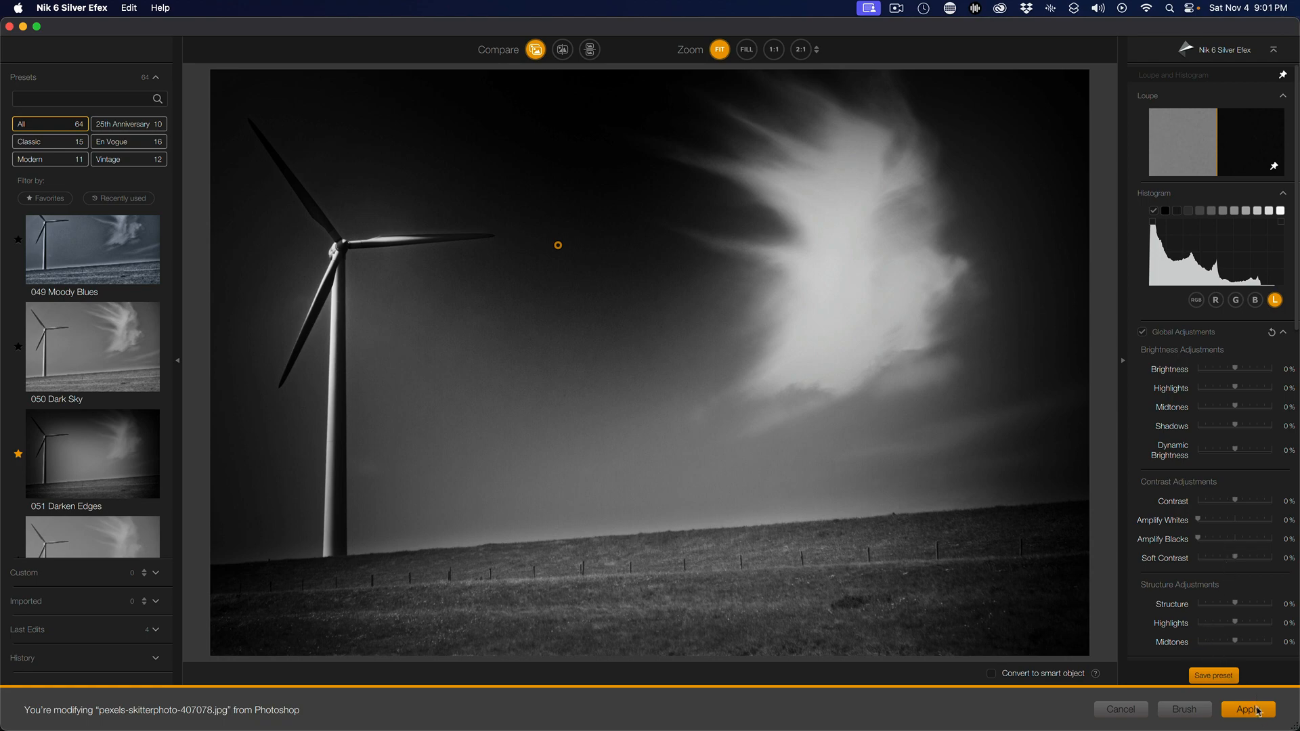
left_click(1256, 716)
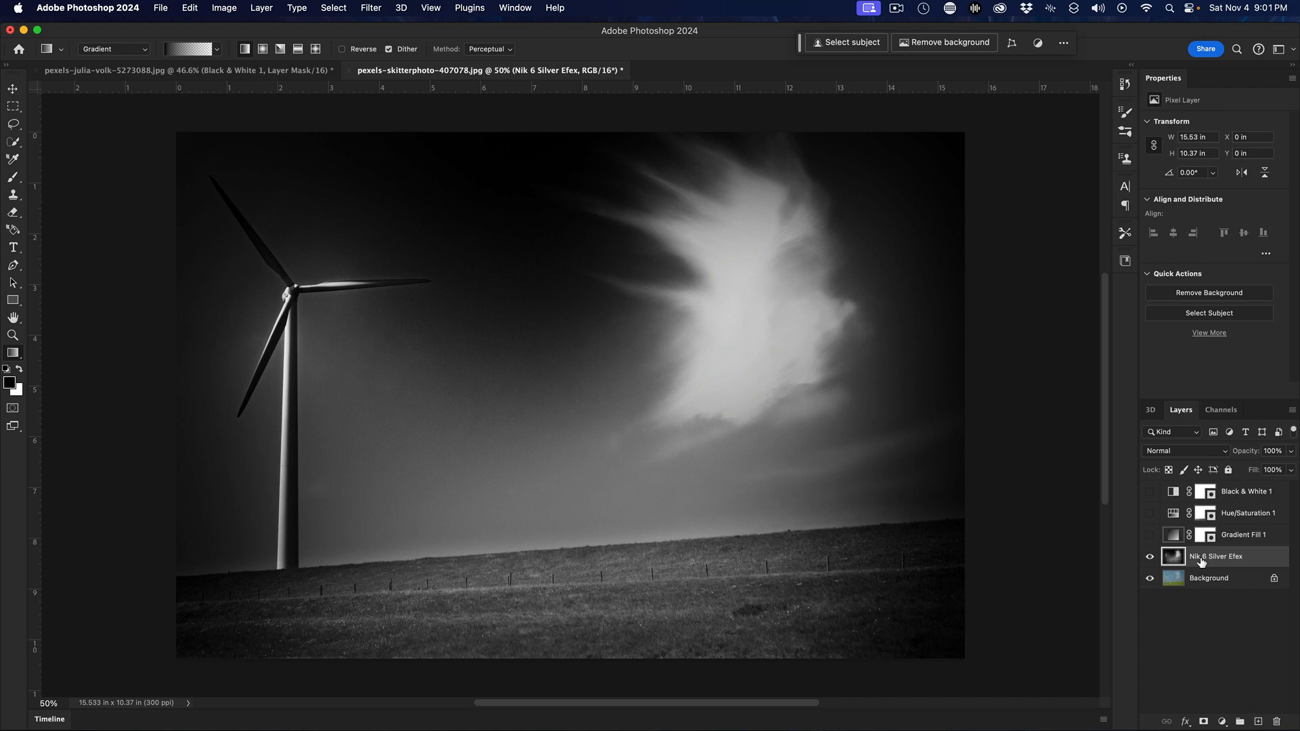
Show the Gradient Fill 1 layer, toggling the Silver Efex and Background layers to compare with the original
left_click(1150, 559)
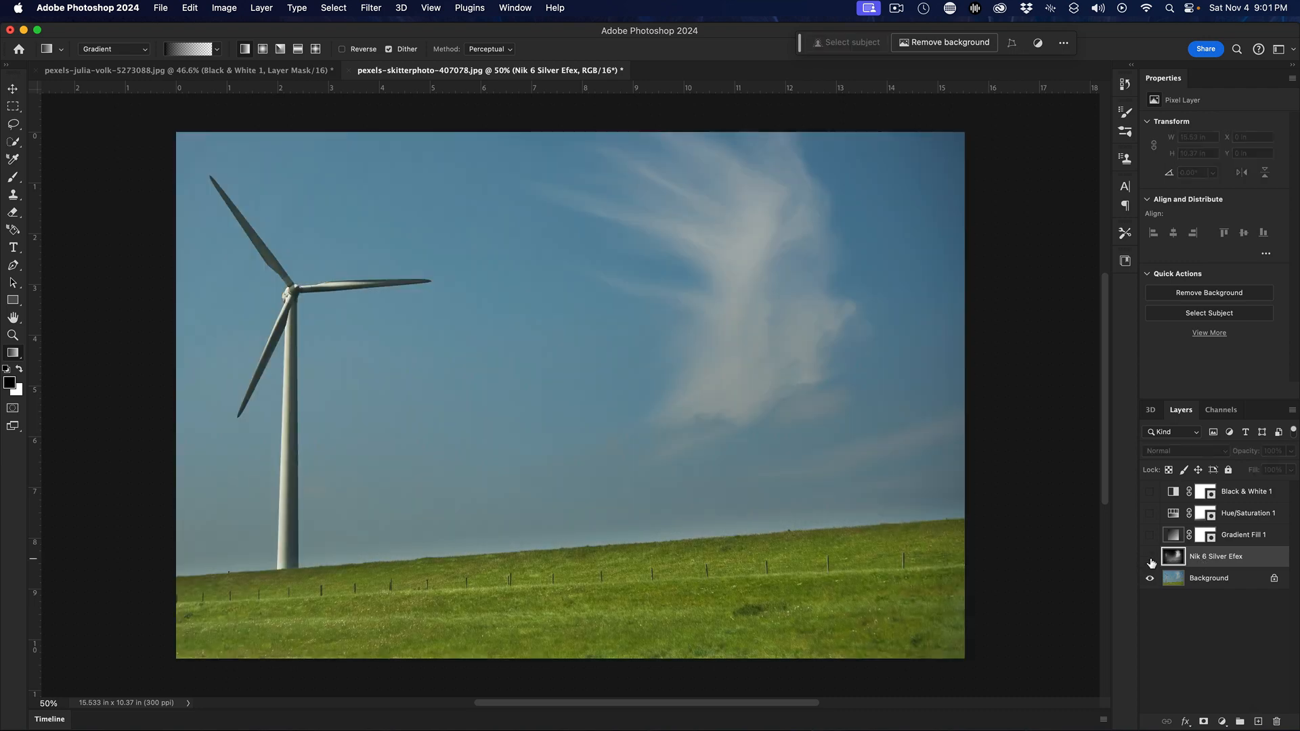
left_click(1151, 559)
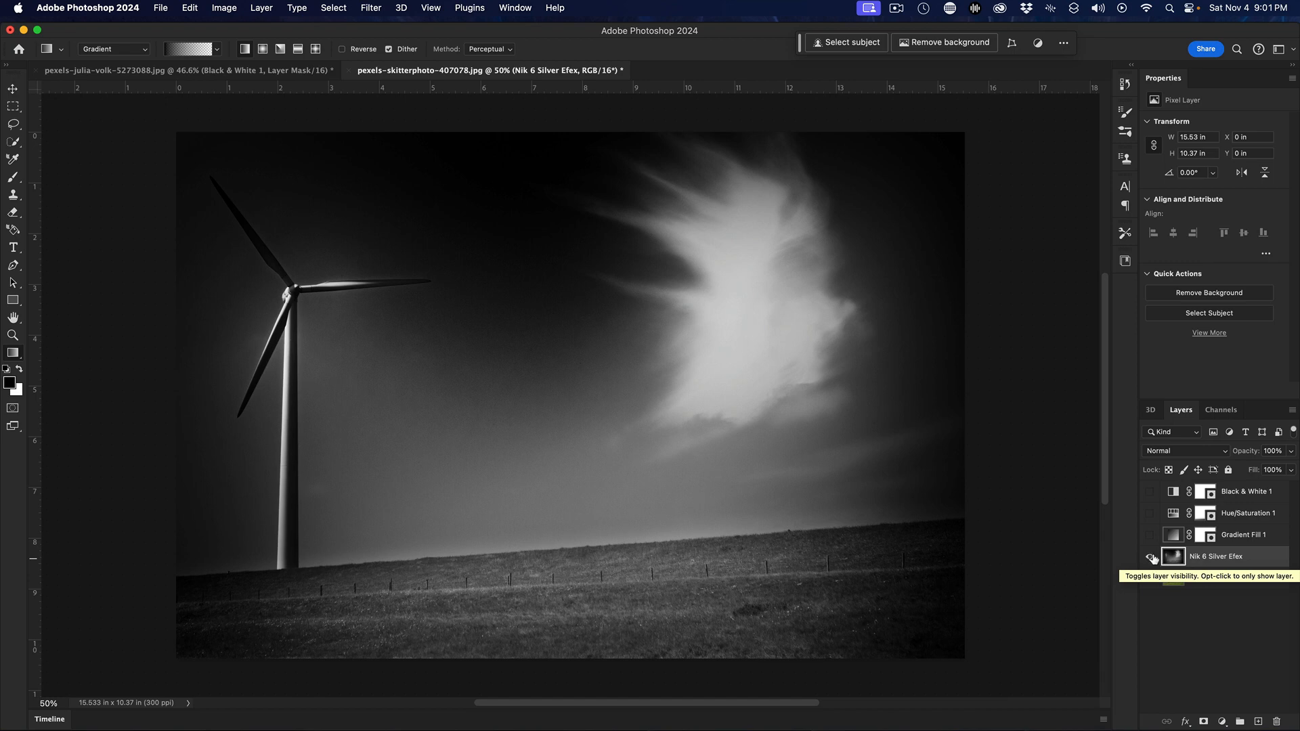
left_click(1150, 535)
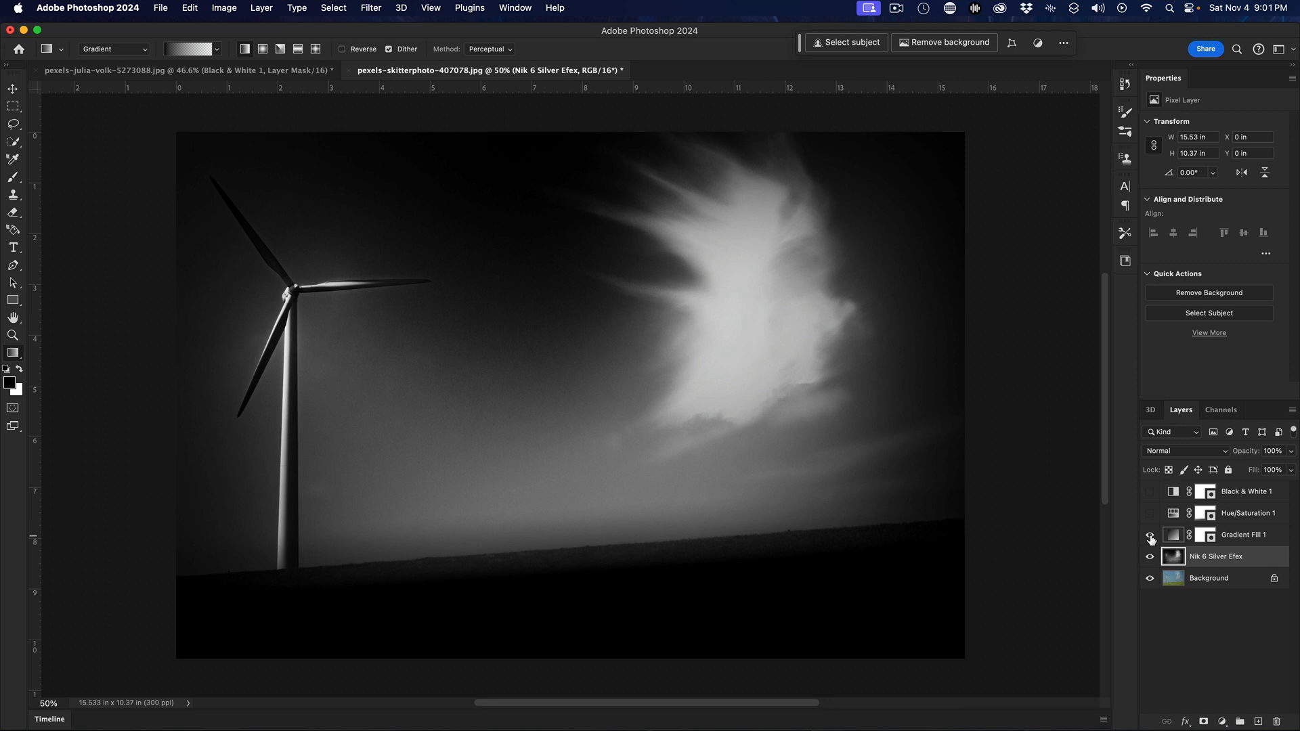
left_click(1150, 579, "alt")
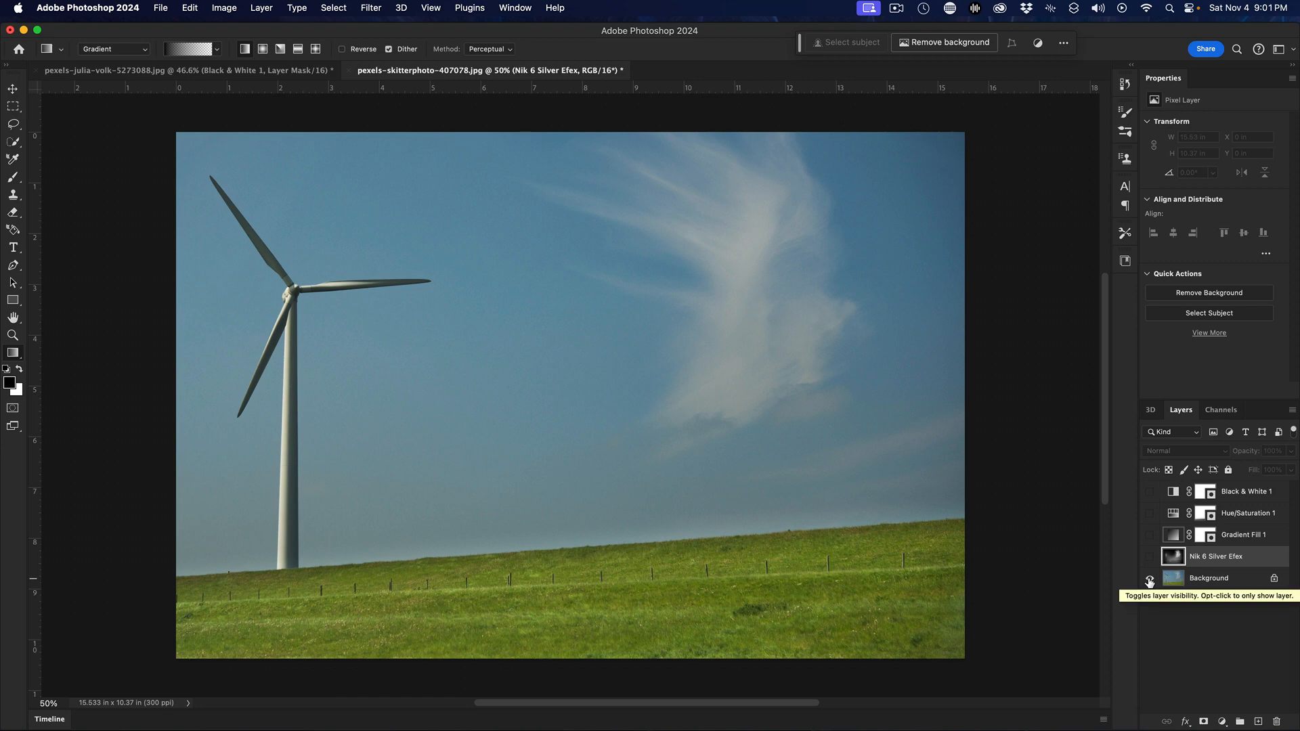
left_click(1150, 579, "alt")
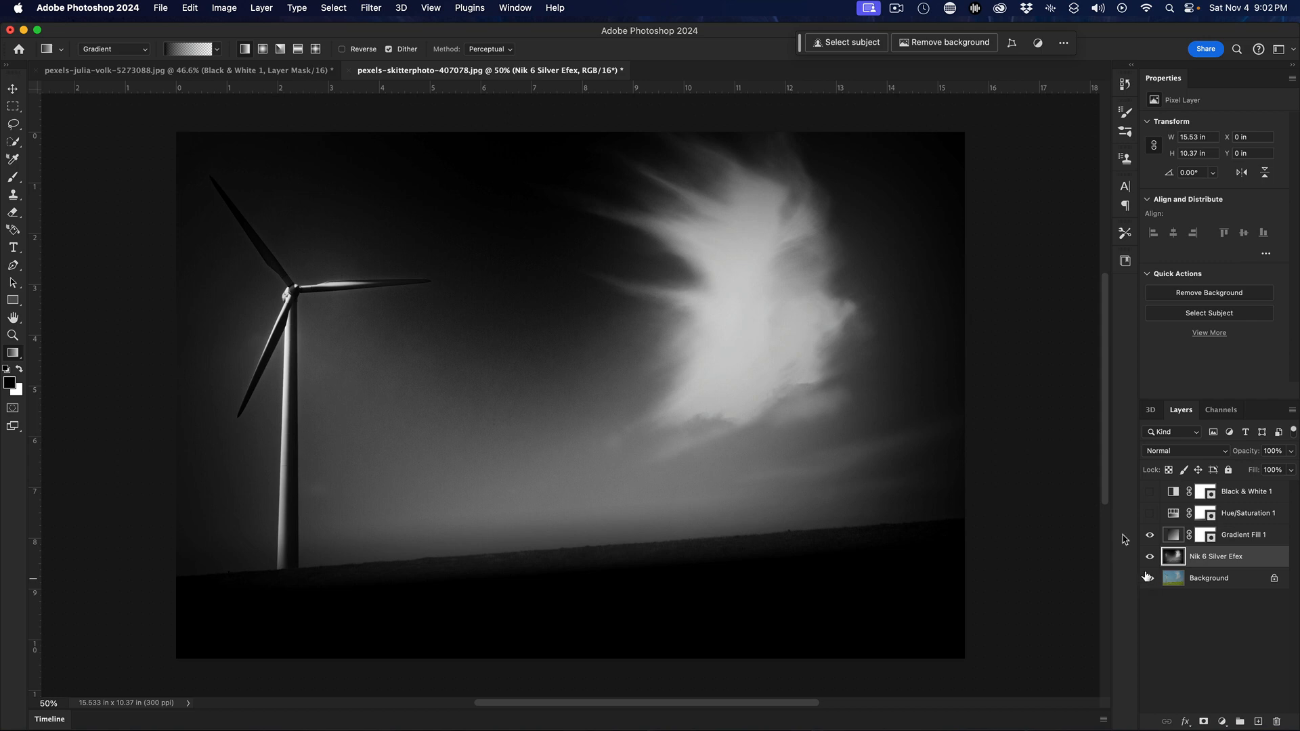
left_click(896, 15)
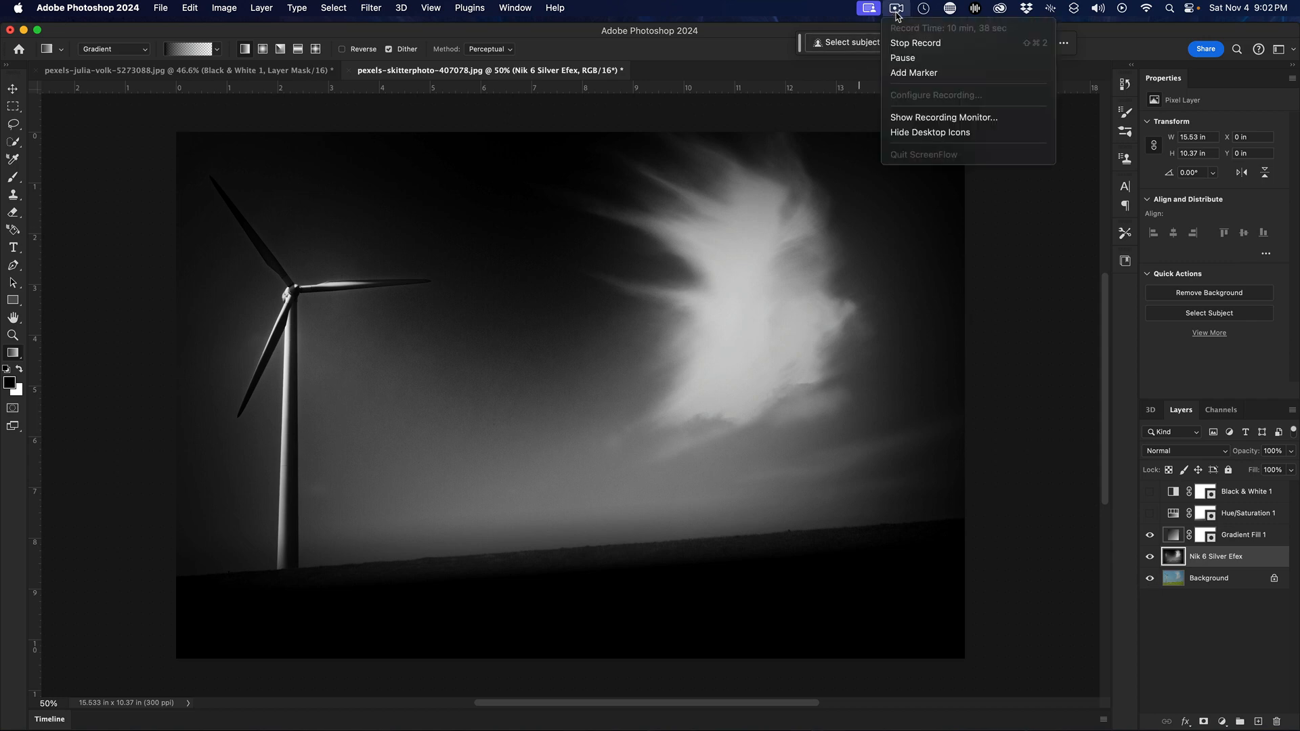